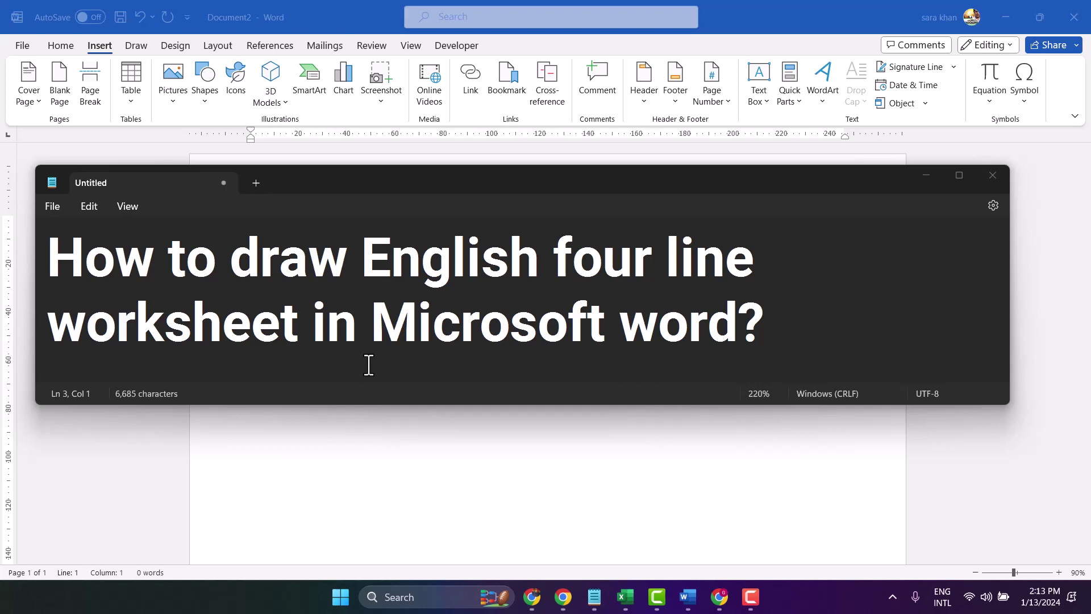
- Hide Notepad and insert a 1-column, 3-row table on the blank page
left_click(926, 174)
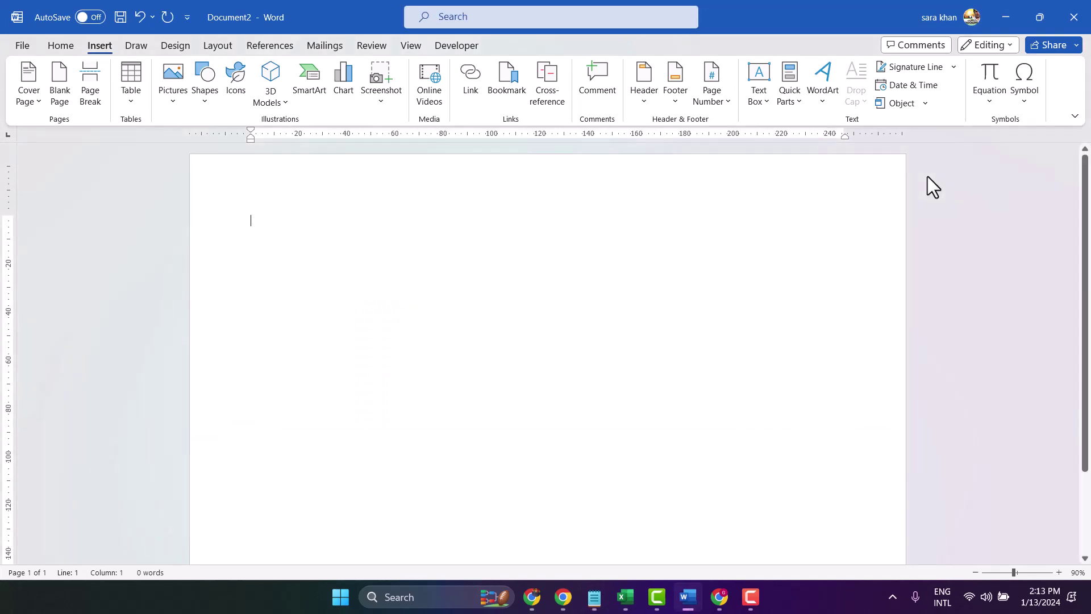
left_click(134, 70)
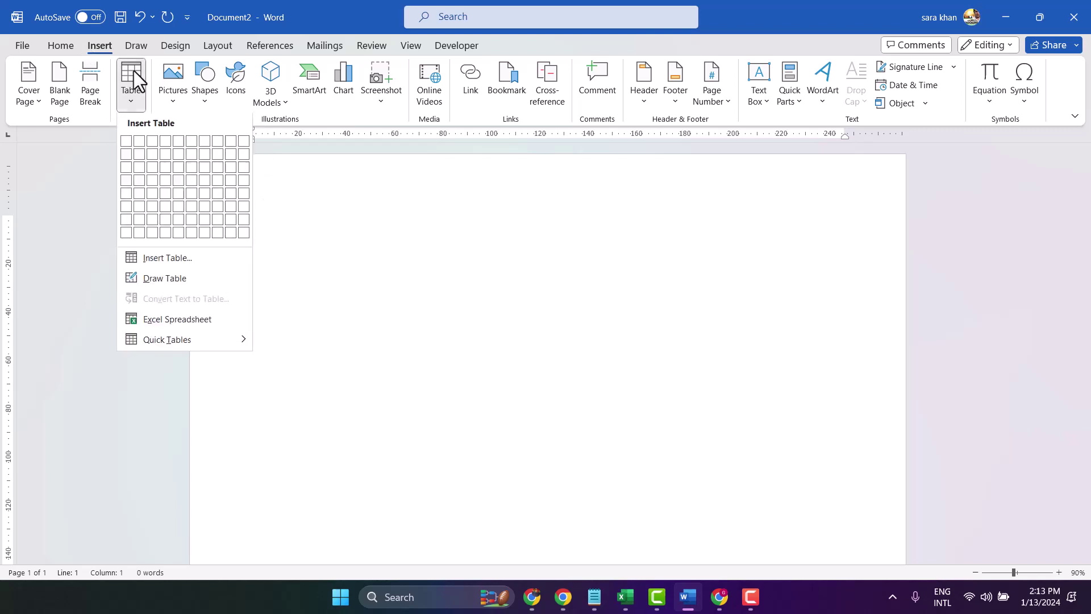
left_click(125, 172)
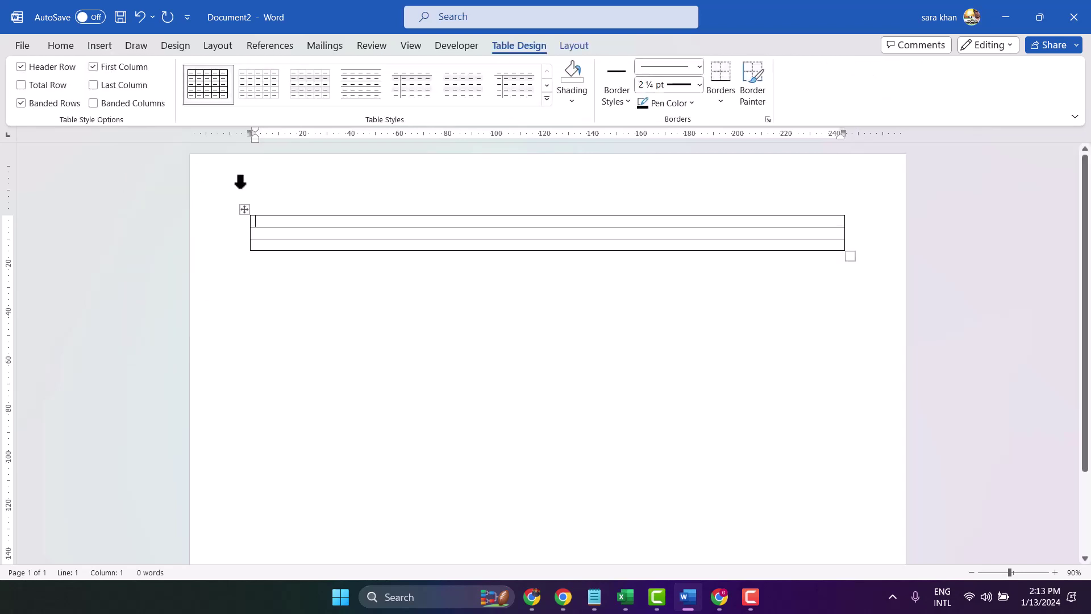
- Erase the table's left and right vertical borders, leaving only the horizontal lines
left_click(573, 46)
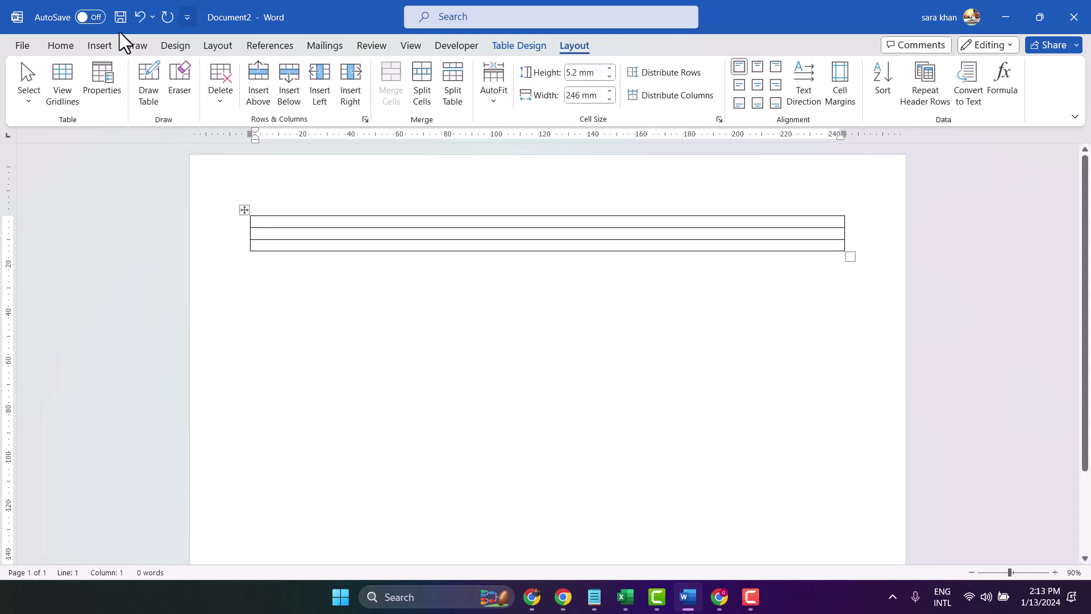
left_click(179, 83)
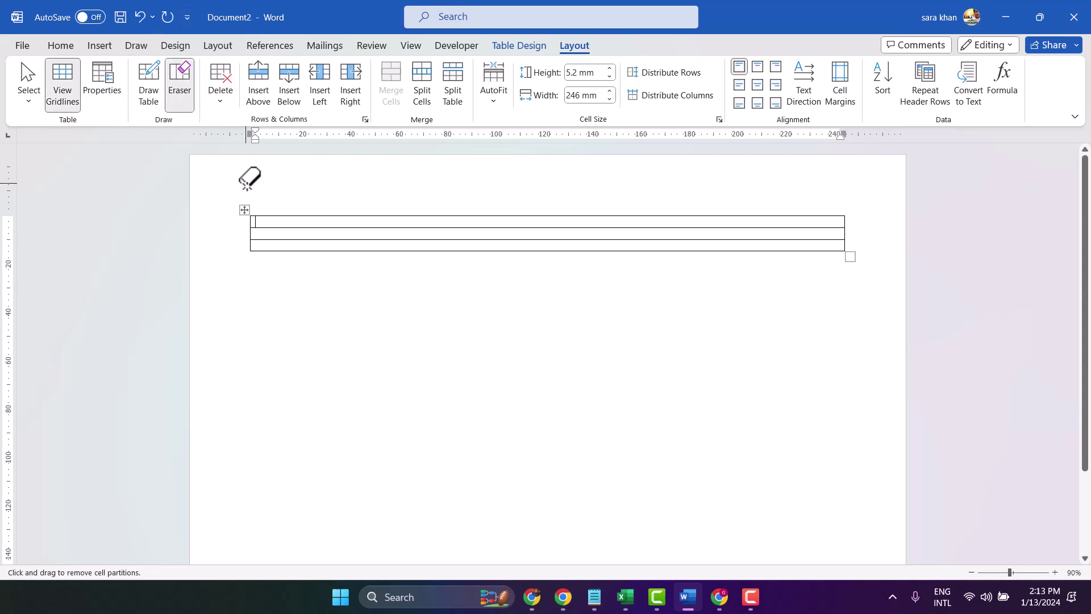
left_click(250, 229)
left_click_drag(250, 228, 250, 246)
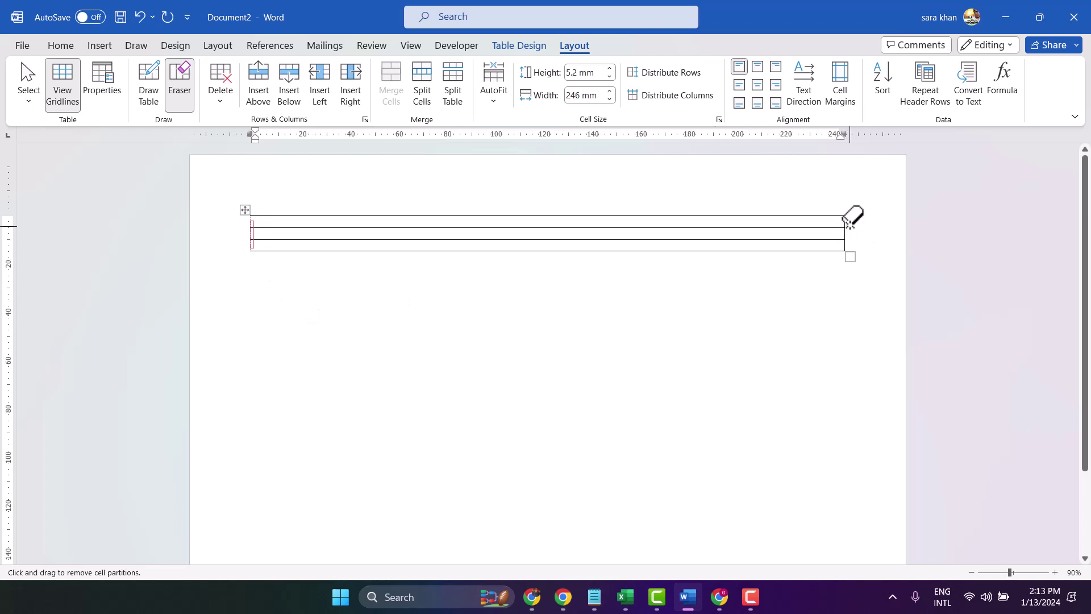
left_click_drag(848, 221, 847, 246)
left_click_drag(848, 223, 843, 250)
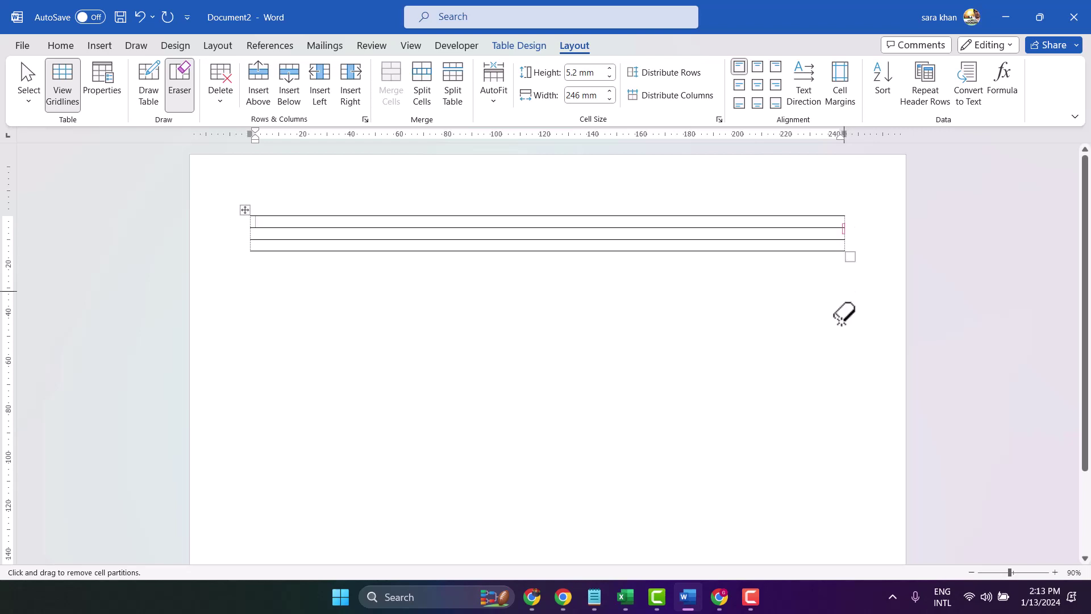
left_click(1036, 573)
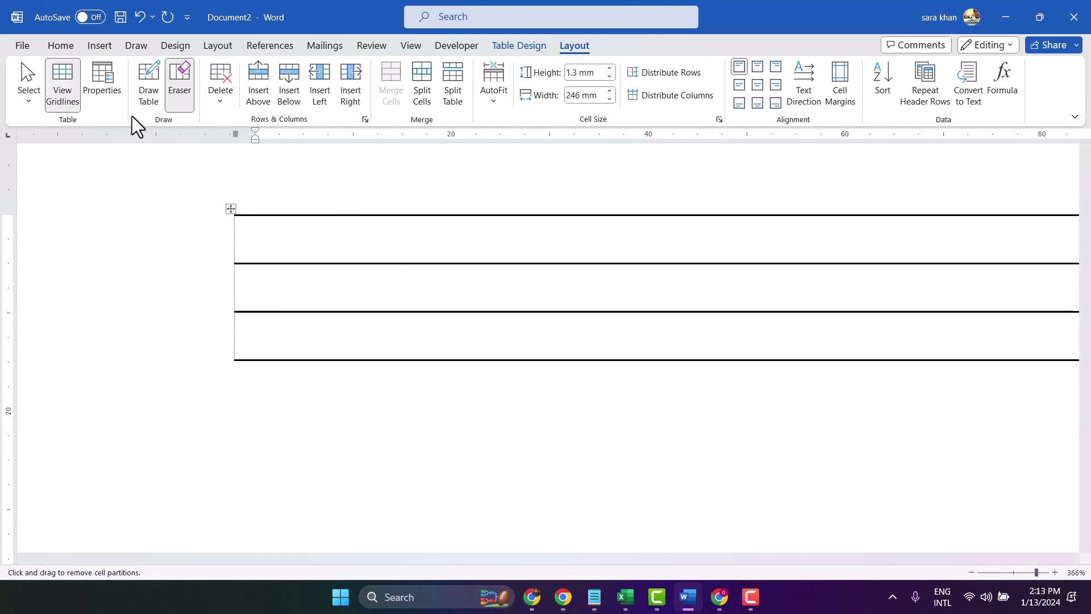
- Paint the table's top and bottom borders red with the Border Painter
left_click(528, 46)
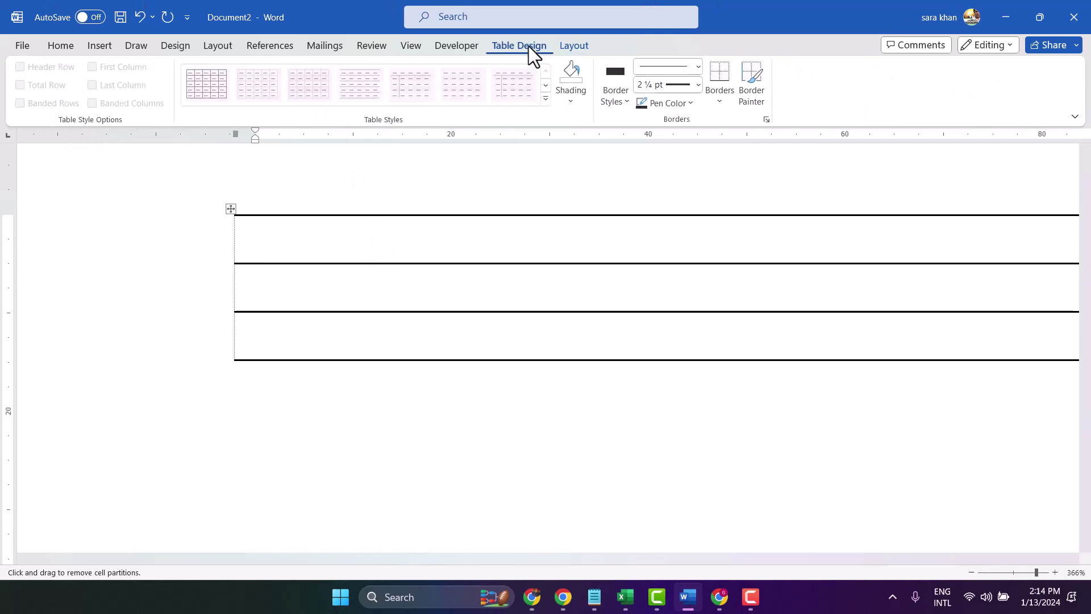
left_click(690, 102)
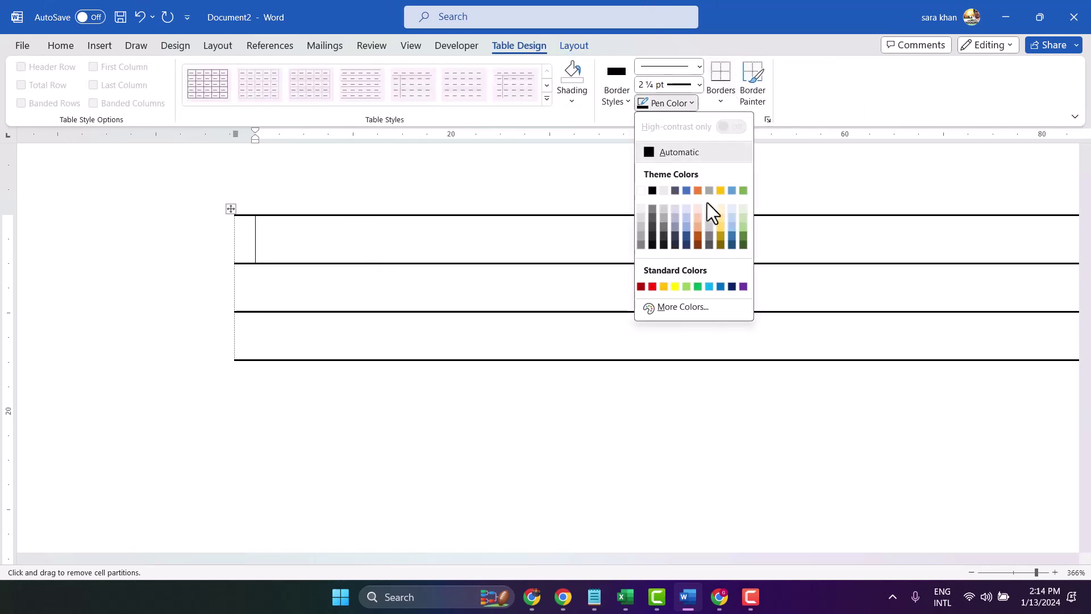
left_click(652, 287)
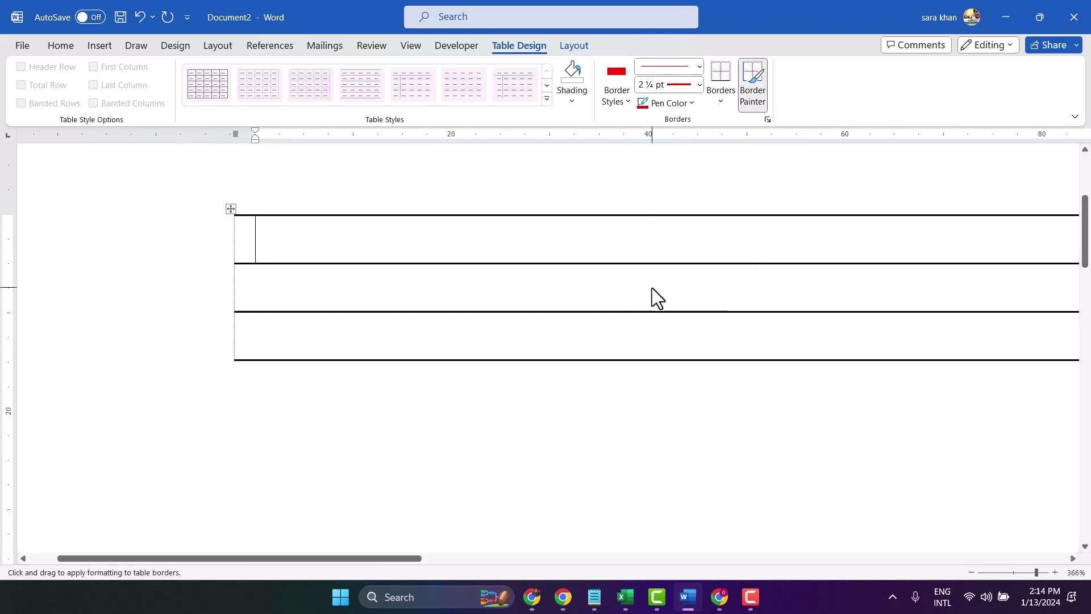
left_click(494, 215)
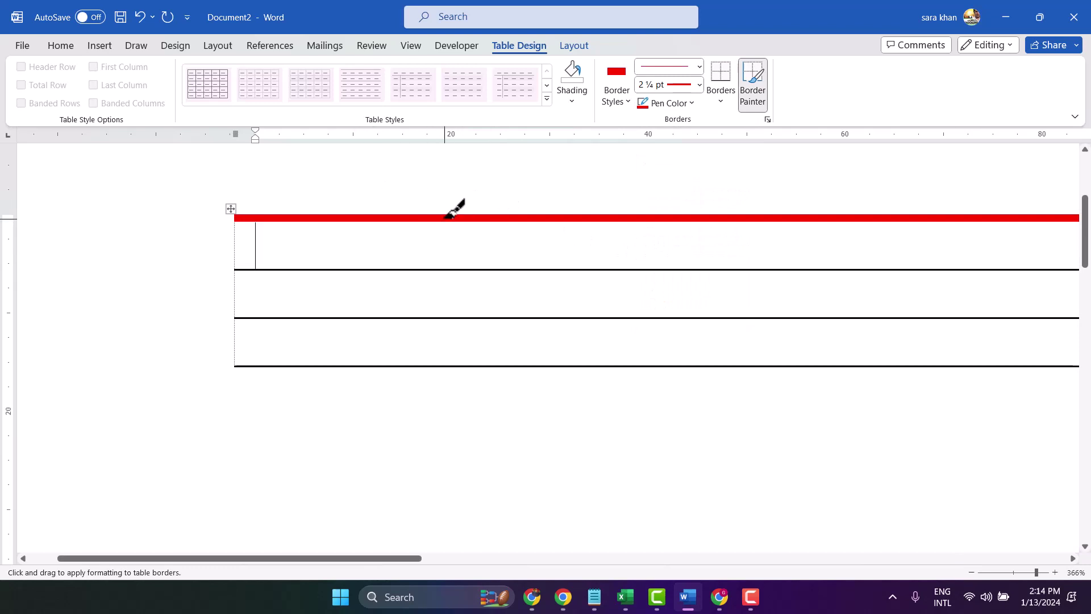
key("Escape")
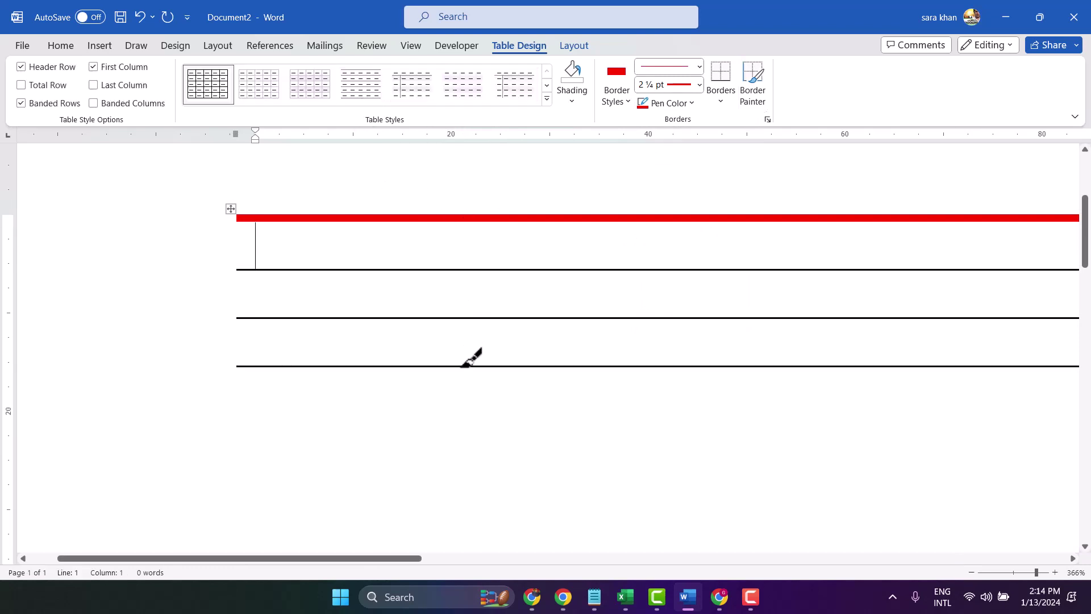
left_click(663, 105)
left_click(652, 286)
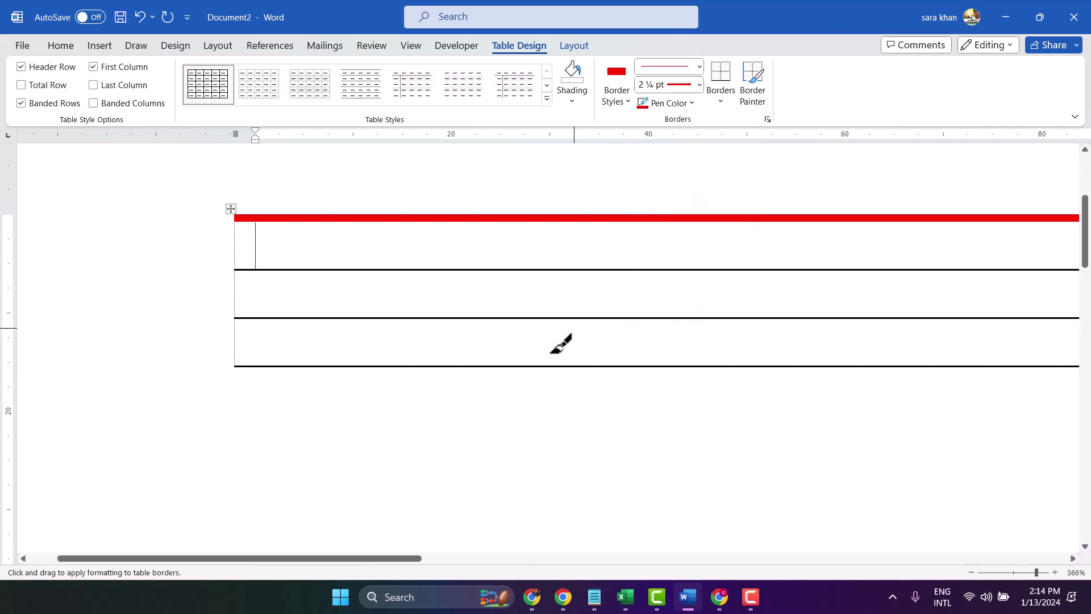
left_click(540, 367)
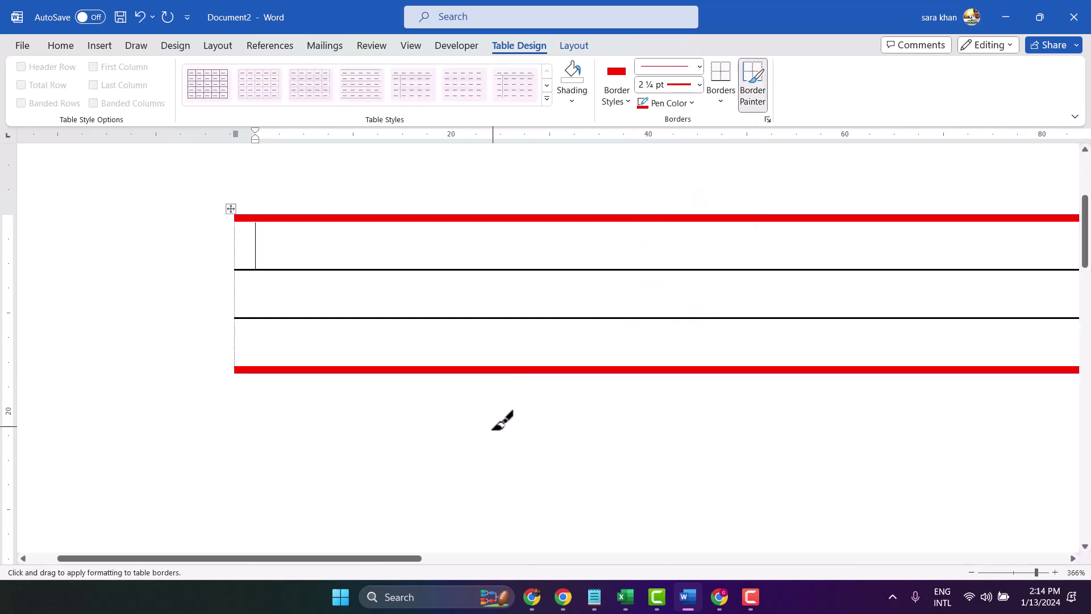
- Paint the two middle table lines blue
left_click(688, 104)
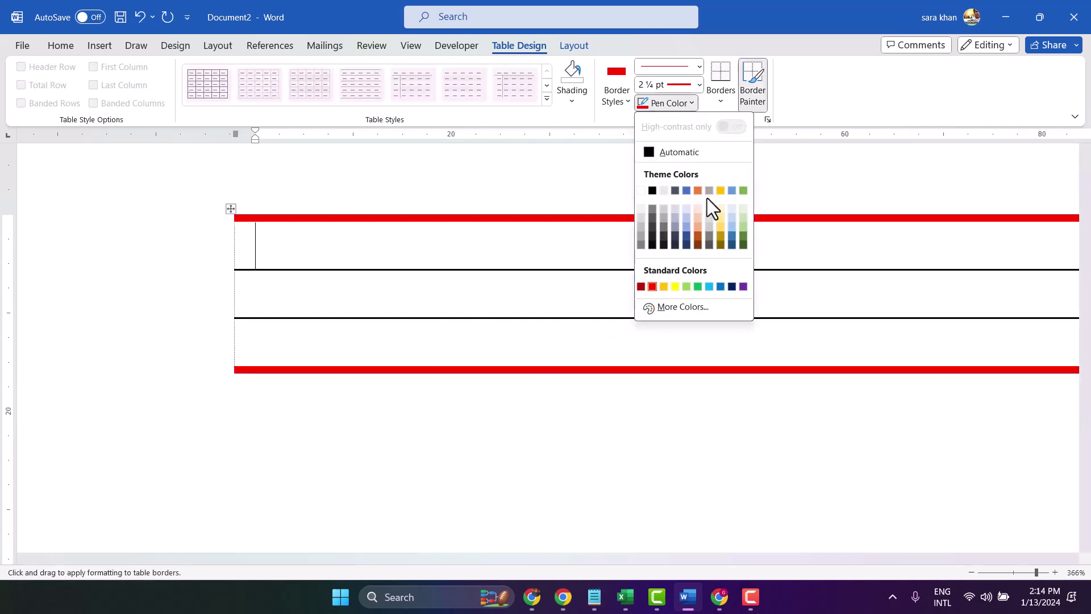
left_click(720, 287)
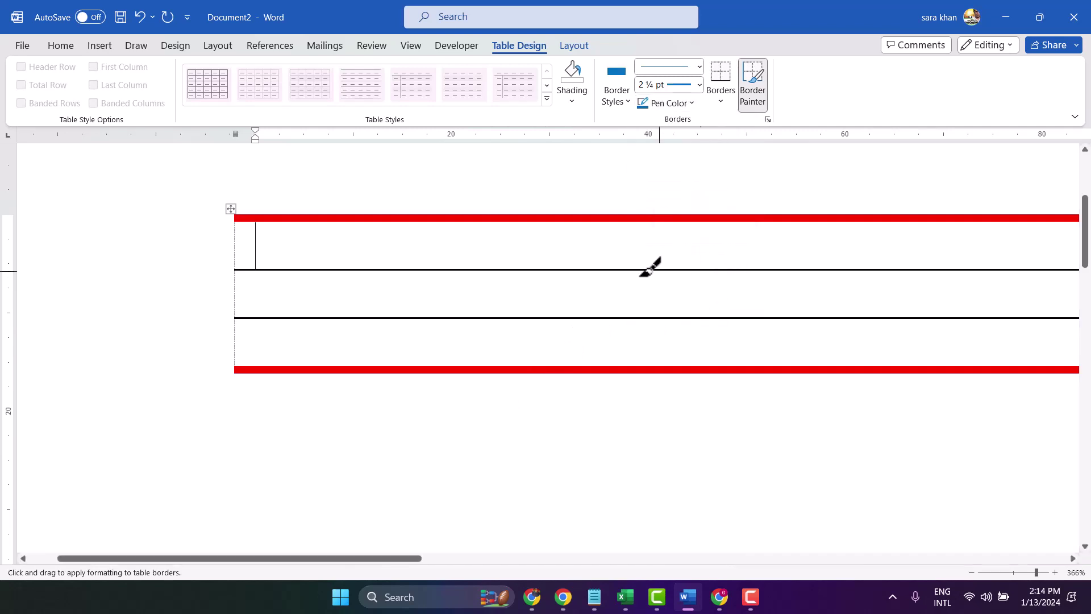
left_click(602, 268)
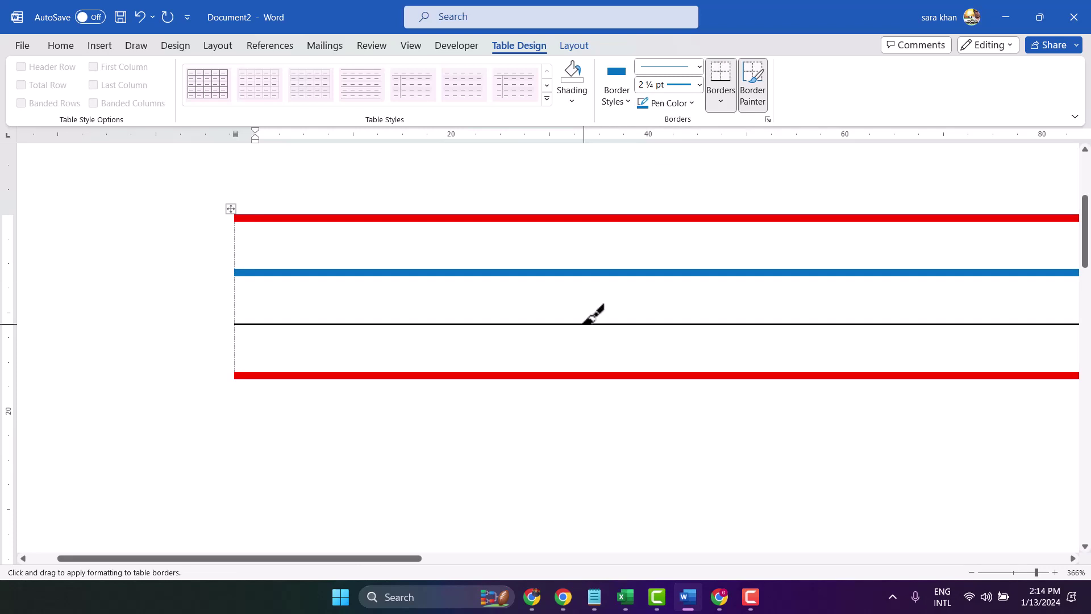
left_click(583, 324)
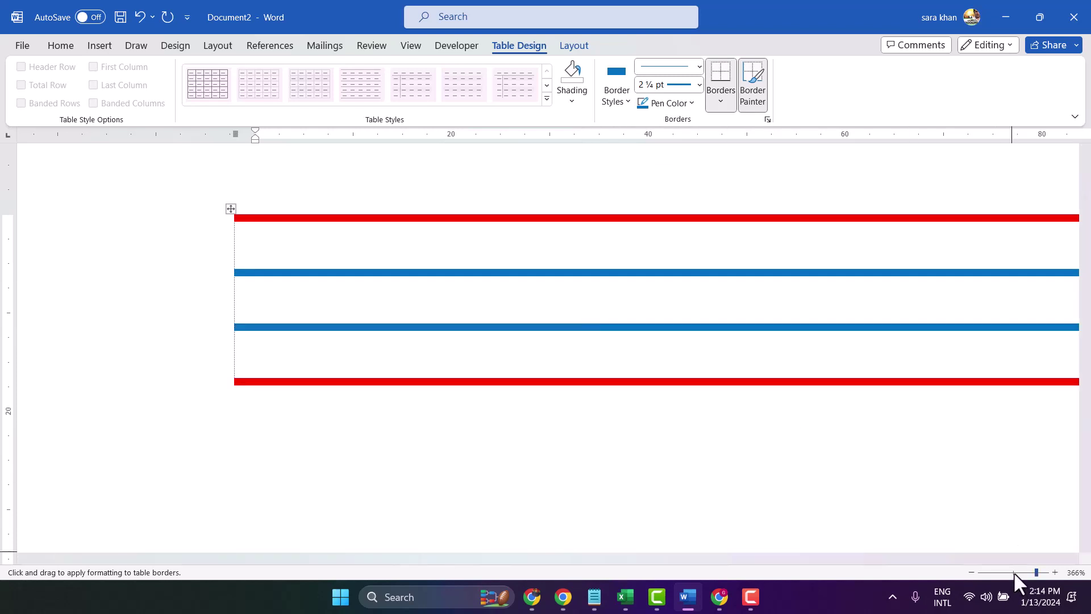
left_click(1014, 571)
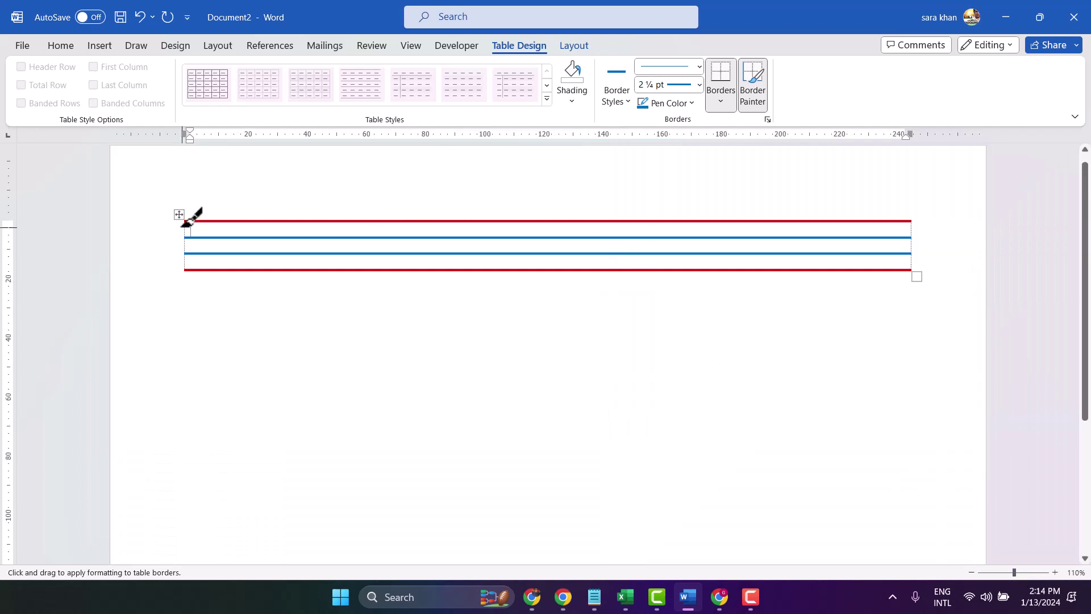
- Copy the red–blue four-line table and add an empty line below it
left_click(941, 438)
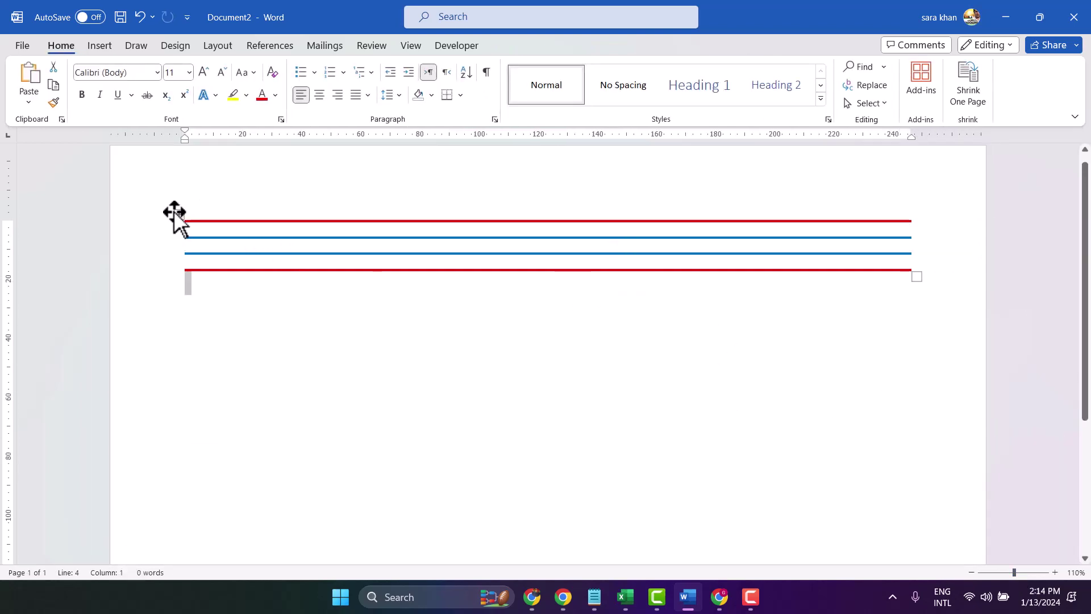
left_click(174, 212)
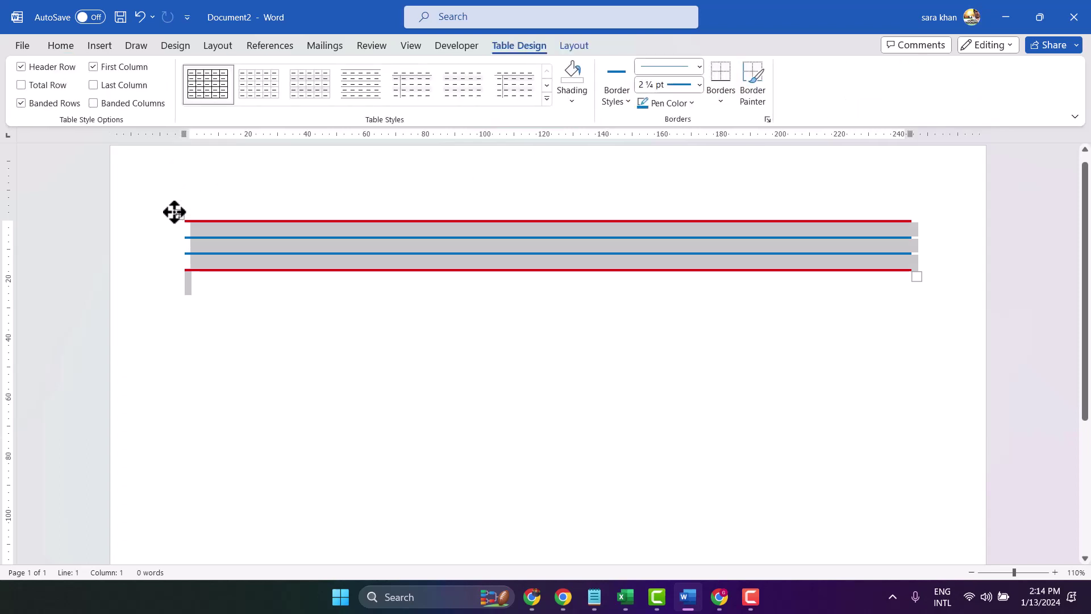
right_click(174, 212)
left_click(209, 267)
left_click(229, 289)
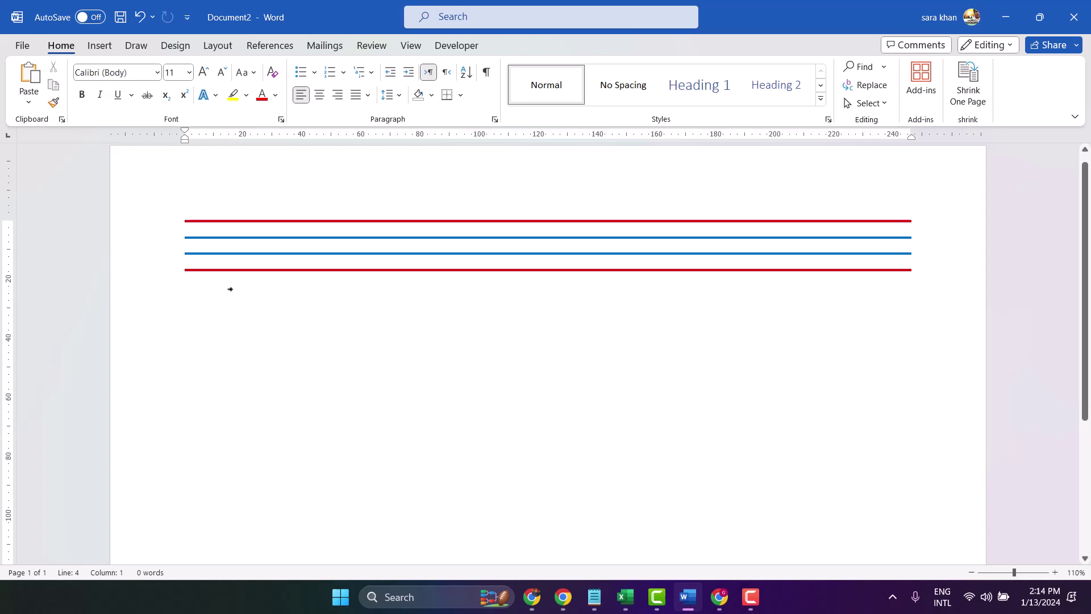
key("Return")
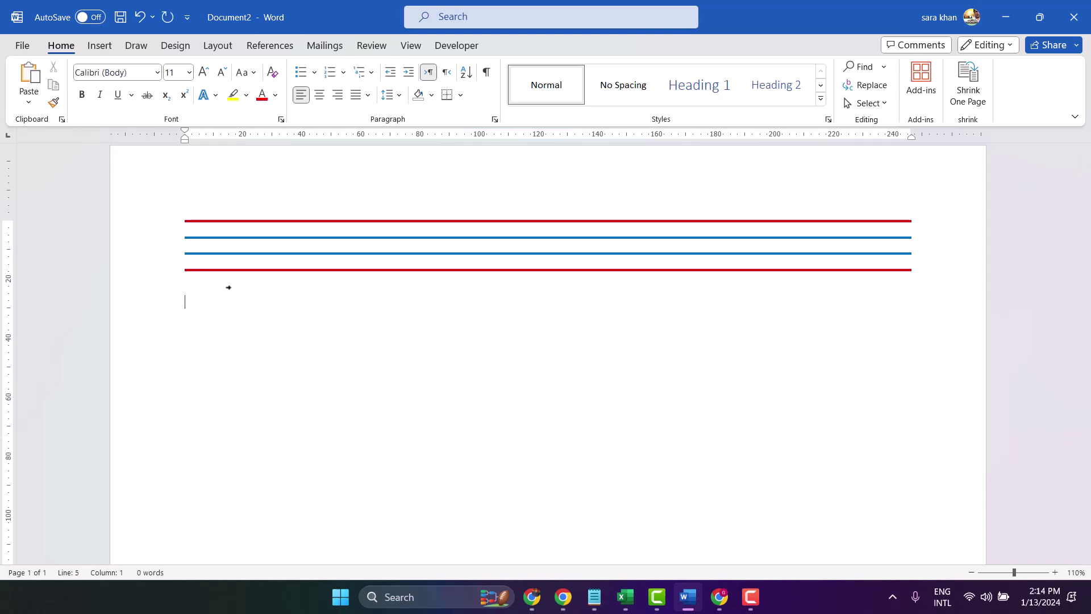
- Paste five more copies of the four-line table down the page
key("ctrl+v")
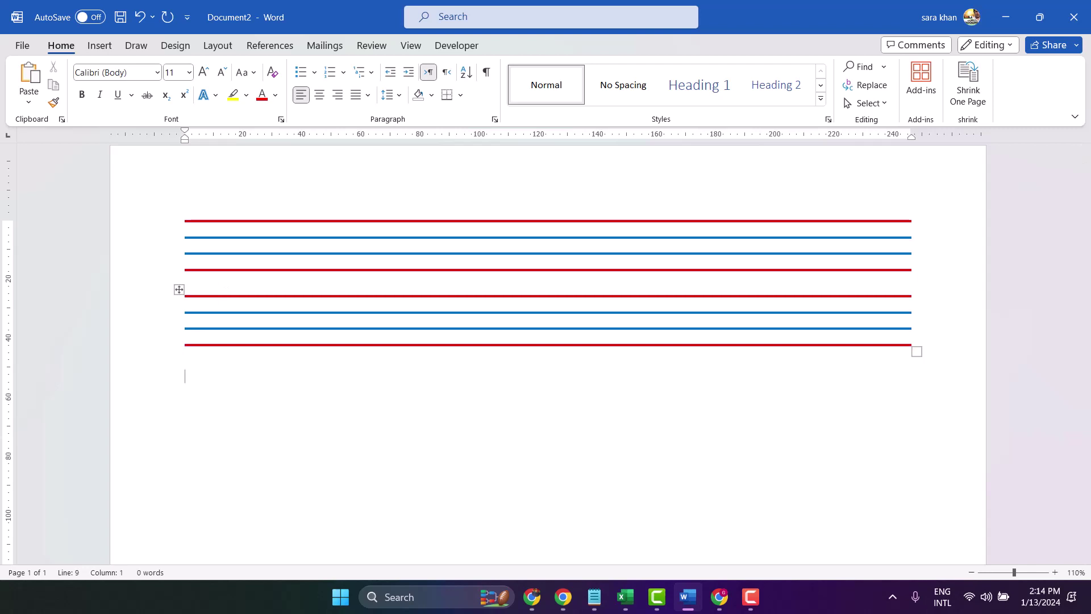
key("ctrl+v")
key("Return")
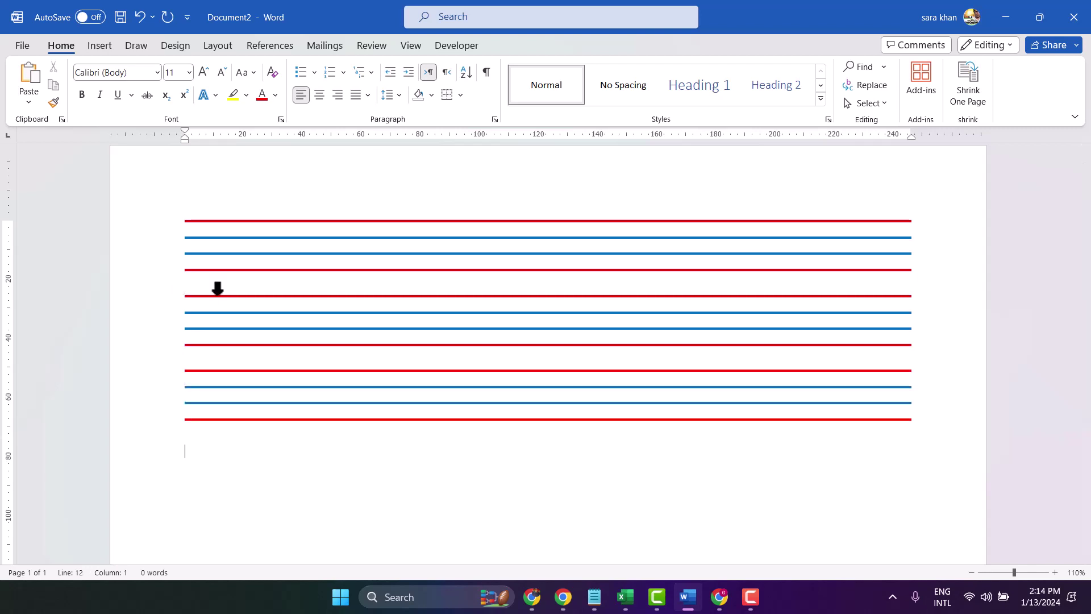
key("ctrl+v")
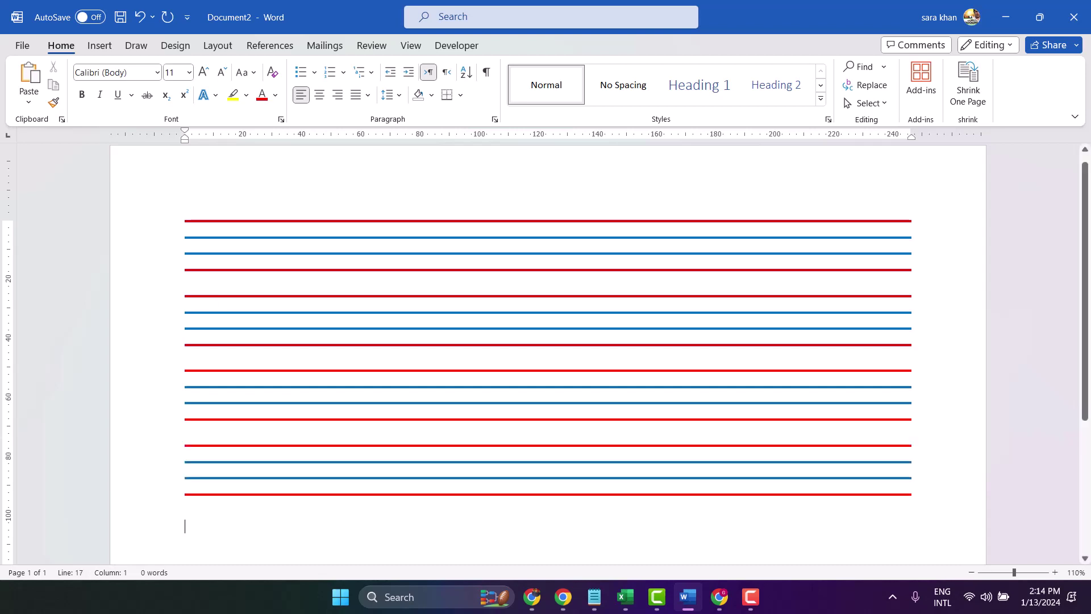
key("ctrl+v")
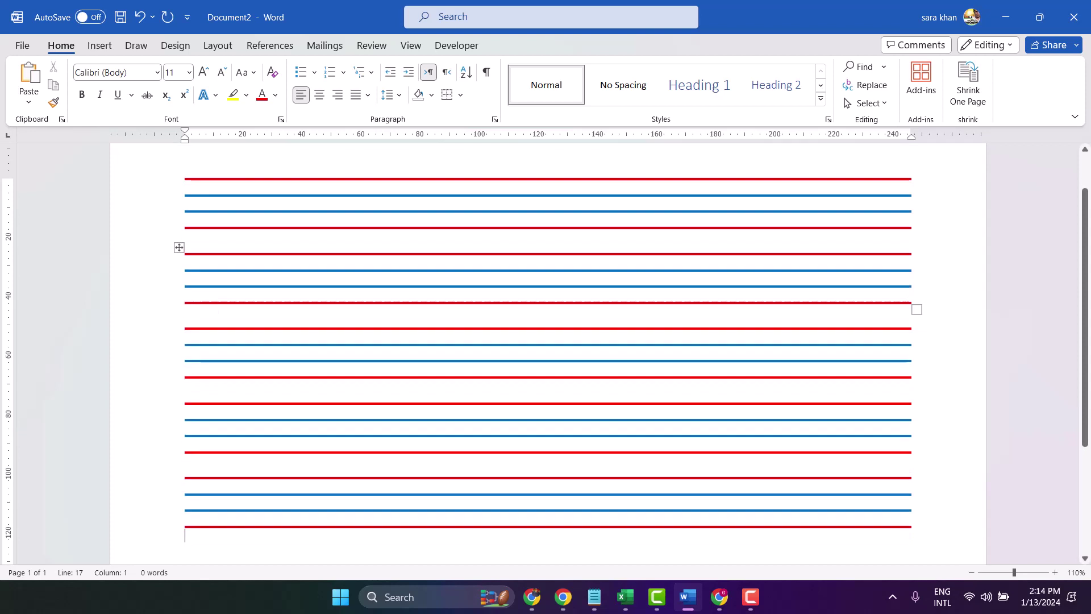
key("ctrl+v")
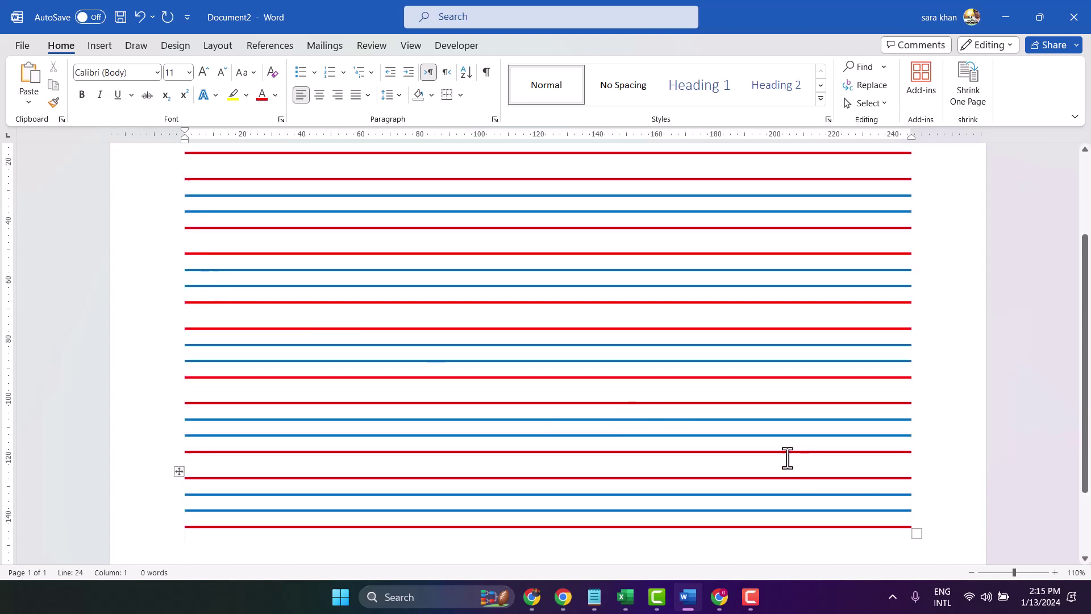
scroll(786, 455, "down", 3)
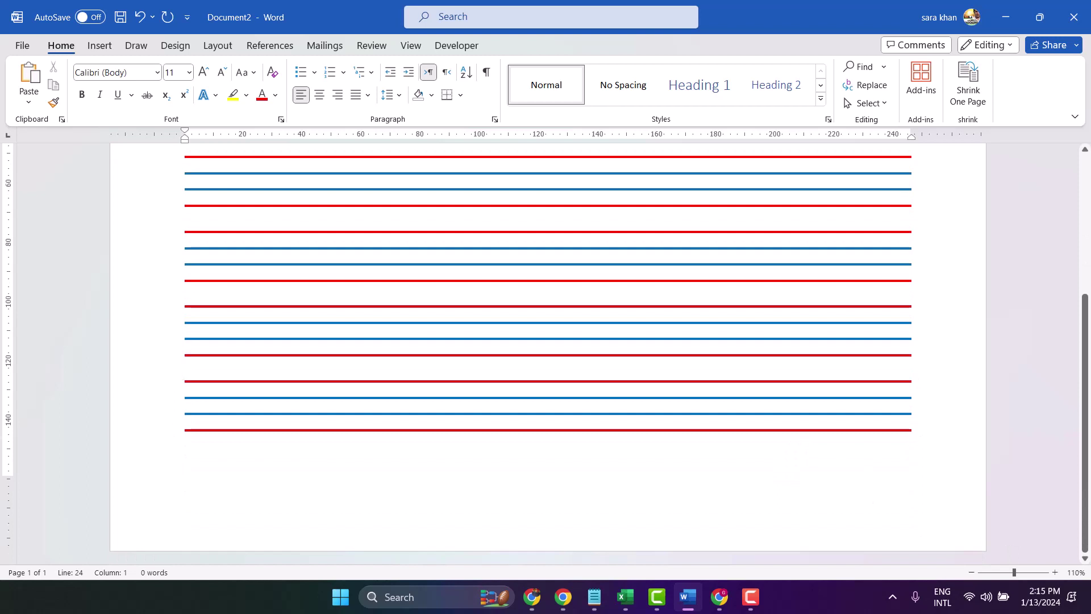
left_click(781, 455)
- Undo the pasted line set that spilled onto page two and zoom out to 62%
key("ctrl+v")
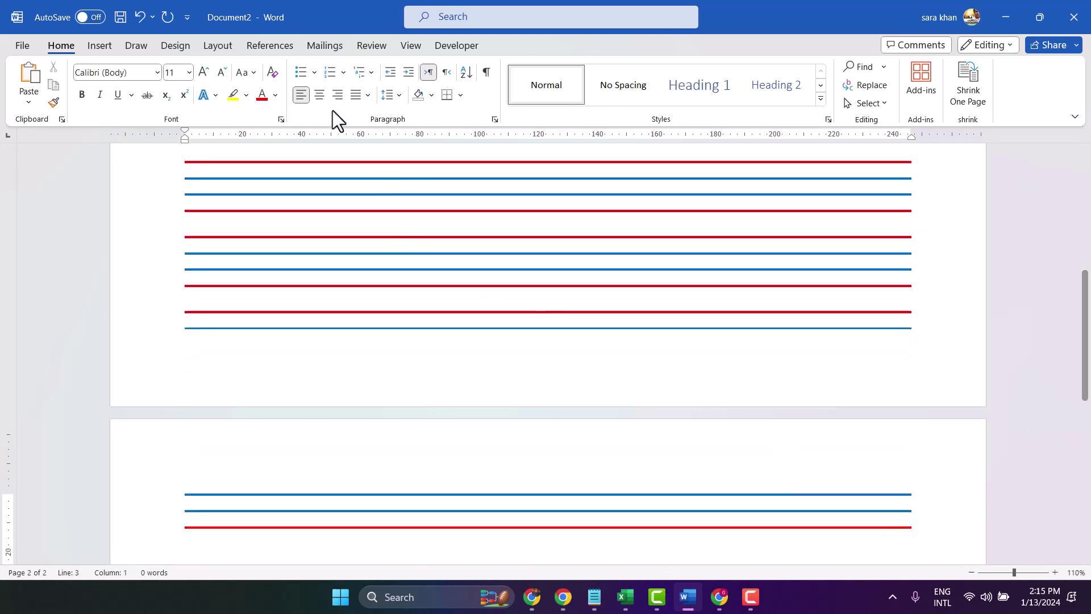
left_click(139, 15)
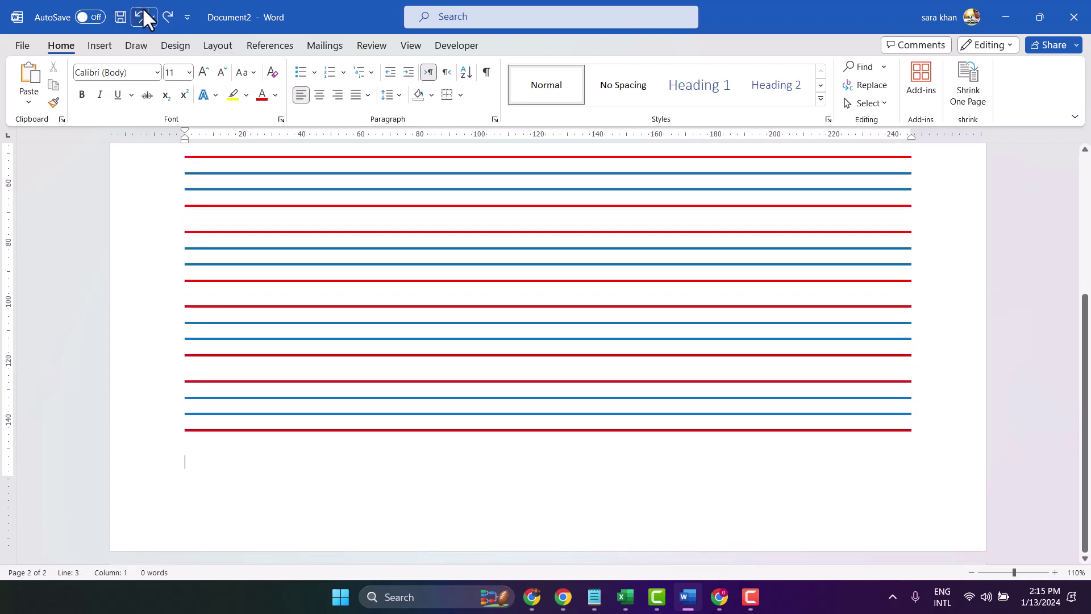
scroll(301, 278, "up", 2)
scroll(301, 278, "down", 3)
mouse_move(754, 228)
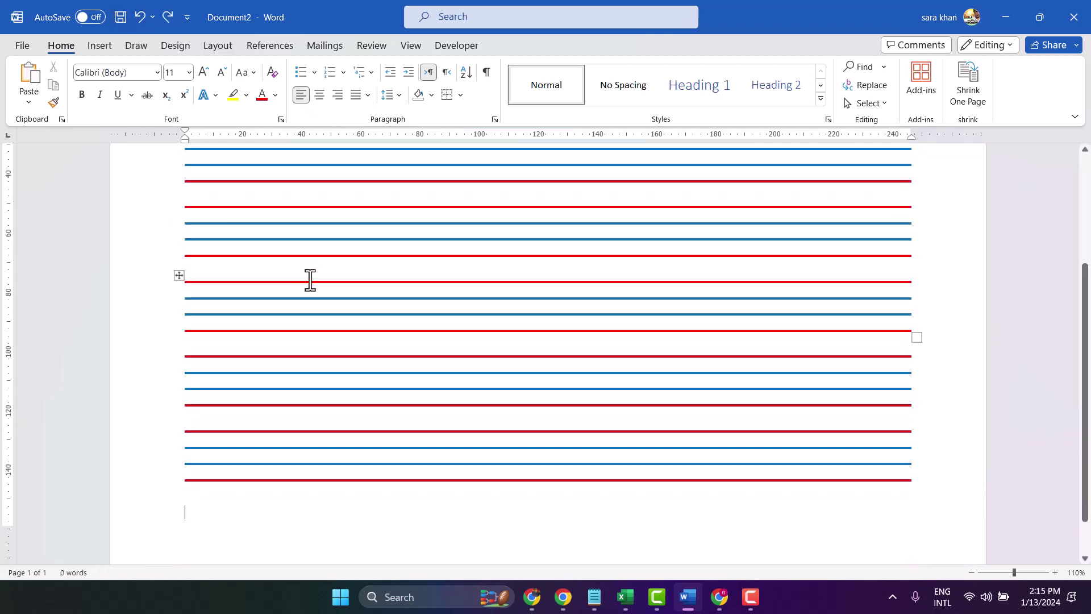
left_click(998, 571)
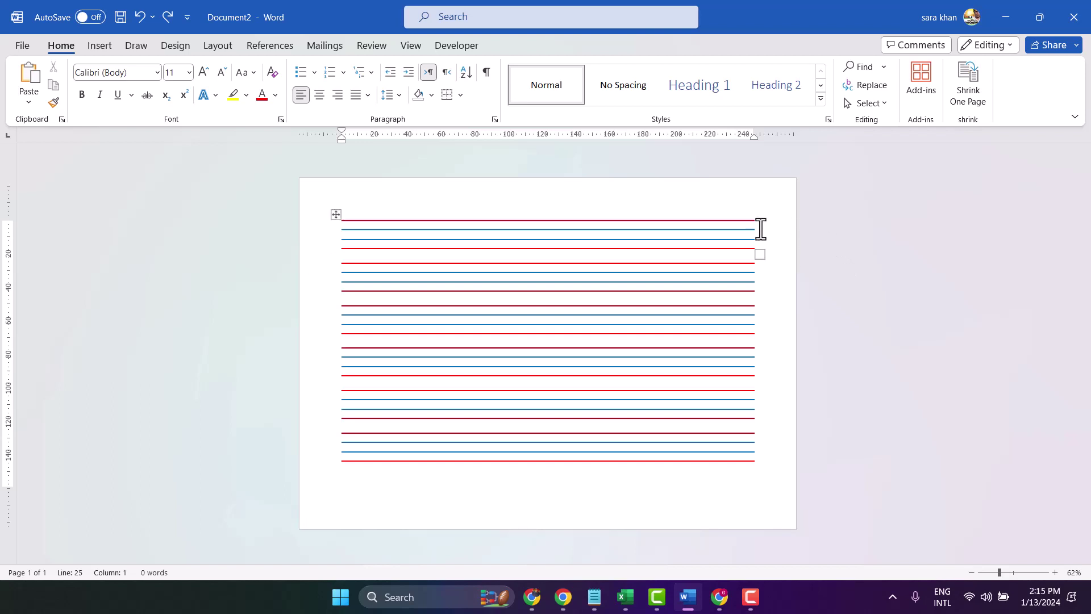
- Set the Left and Right margins to 0 mm in Custom Margins
left_click(218, 46)
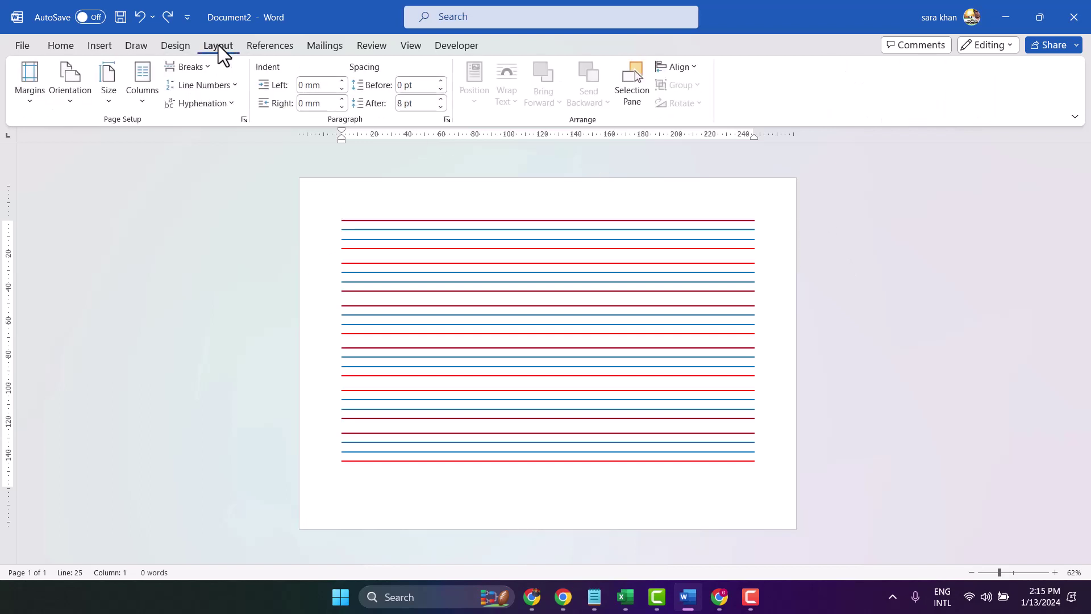
left_click(24, 89)
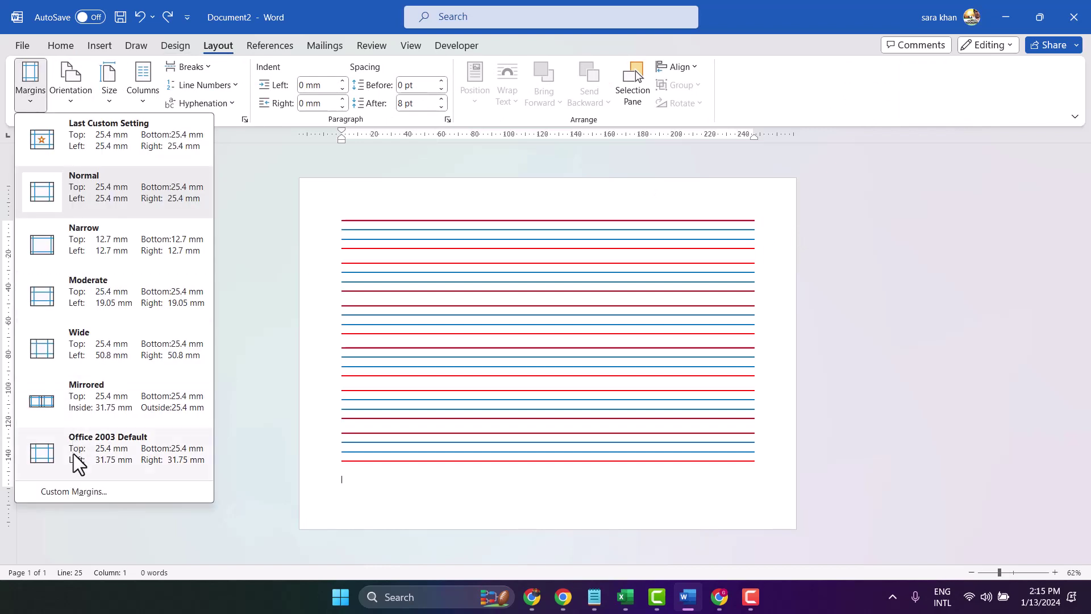
left_click(73, 490)
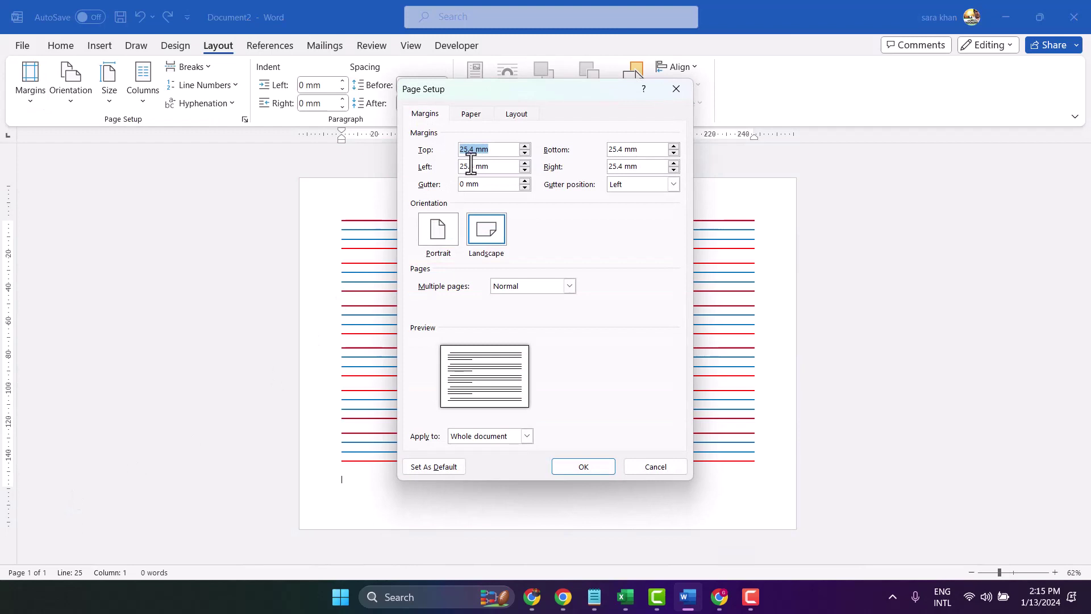
left_click_drag(474, 165, 436, 167)
type("0")
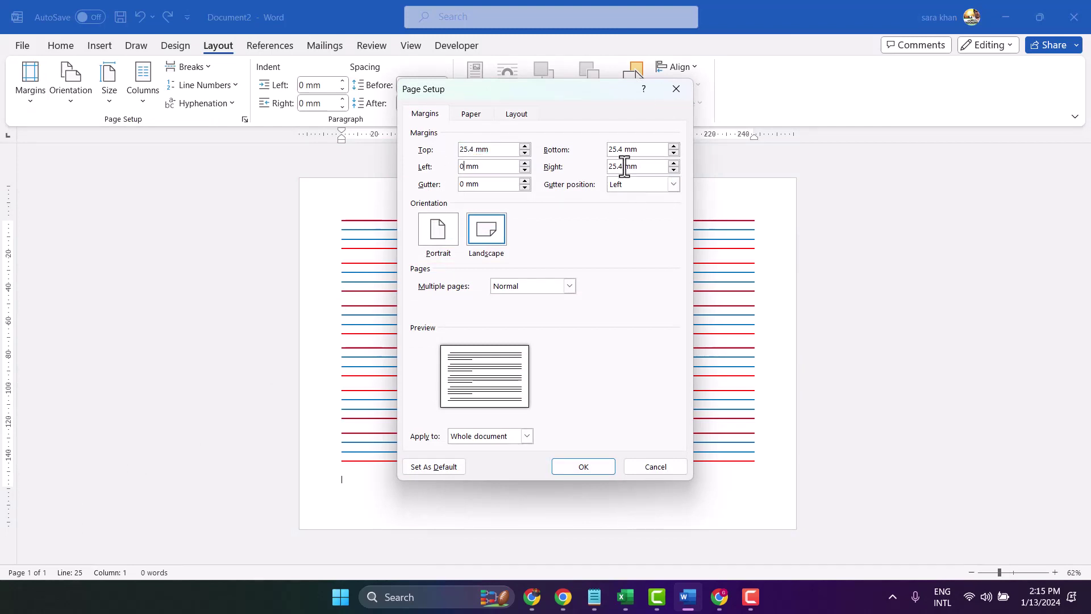
left_click_drag(623, 167, 605, 167)
type("0")
left_click(582, 469)
mouse_move(544, 259)
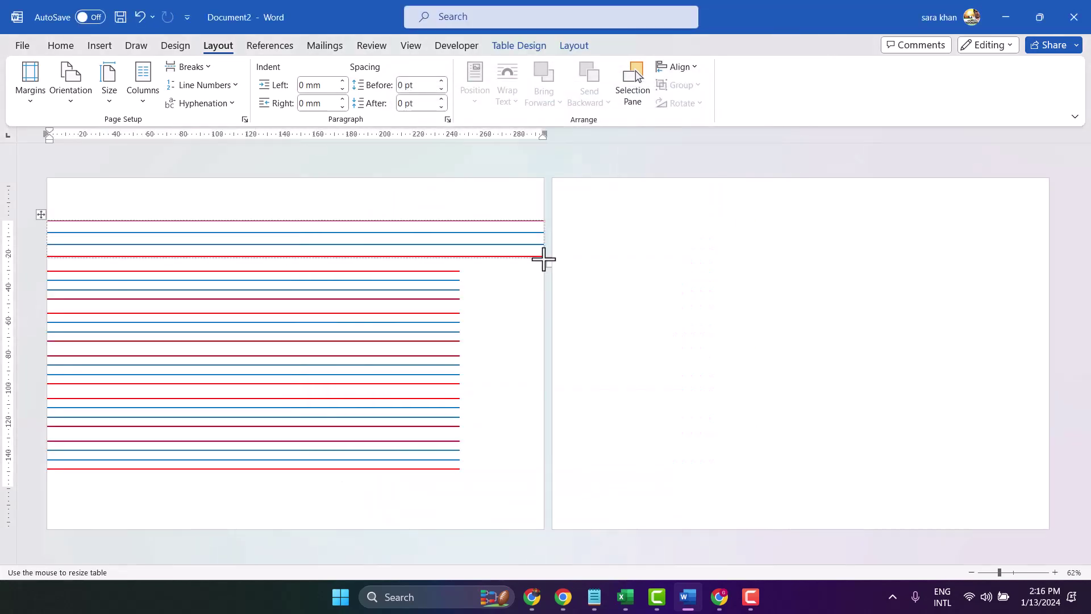
- Delete the narrower line sets below the full-width top set
left_click_drag(544, 259, 543, 257)
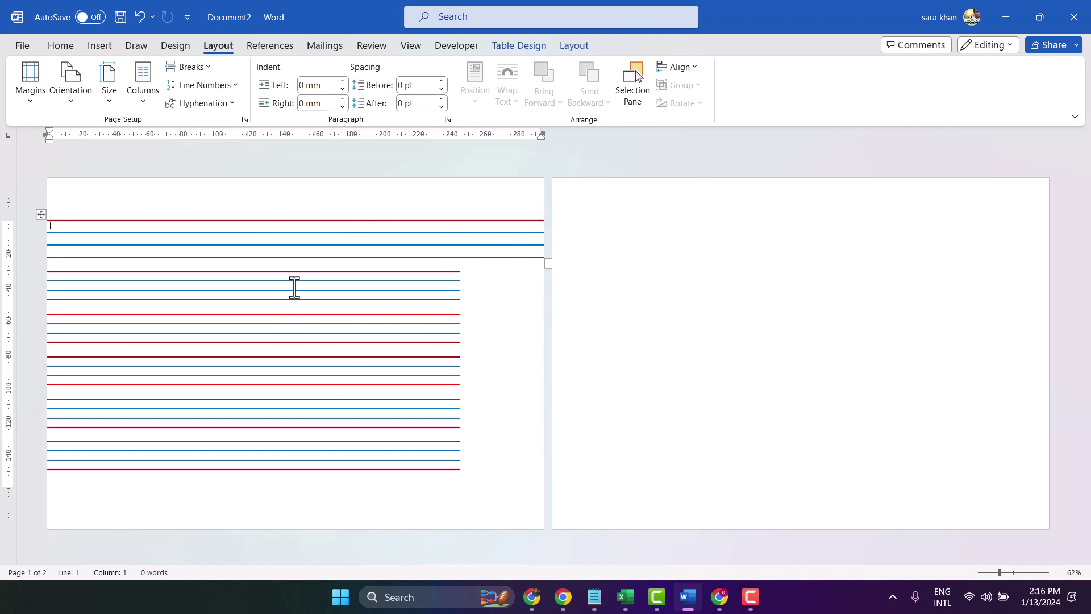
left_click(42, 212)
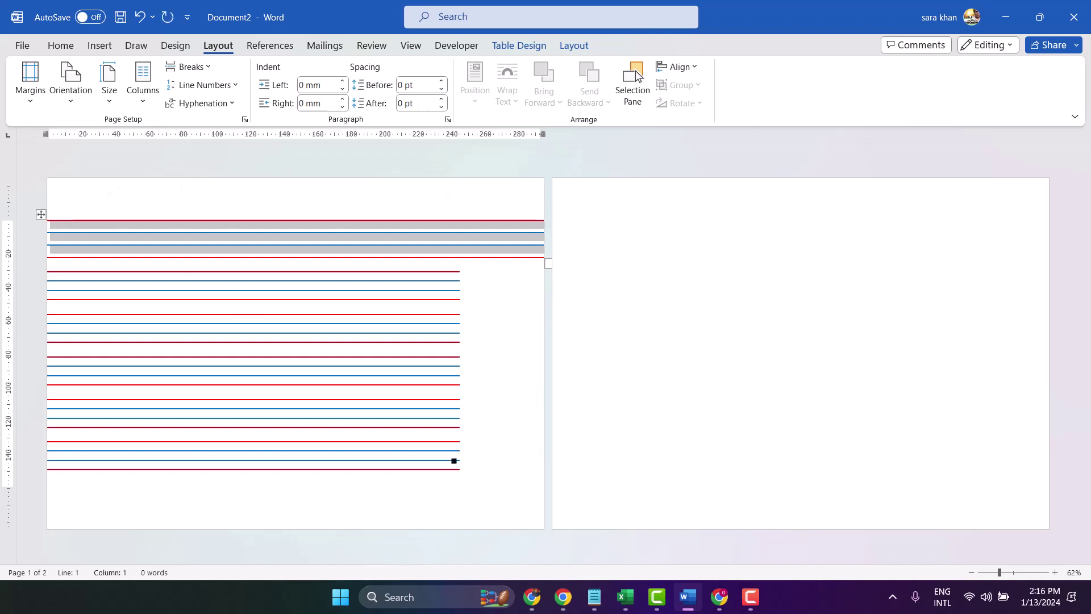
mouse_move(482, 475)
left_mouse_down()
mouse_move(121, 284)
mouse_move(45, 273)
left_mouse_up()
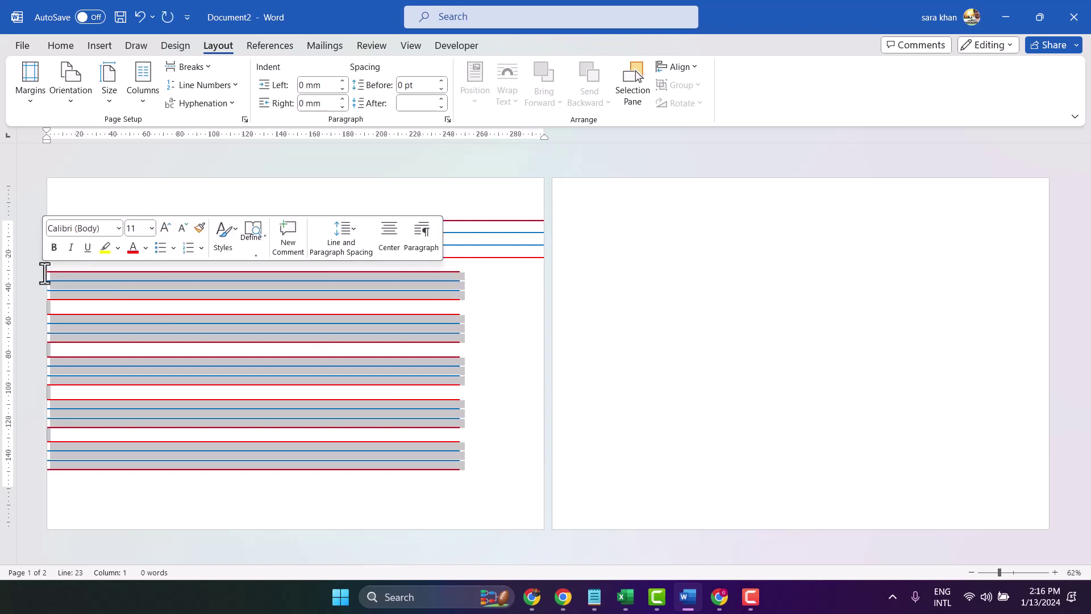
key("BackSpace")
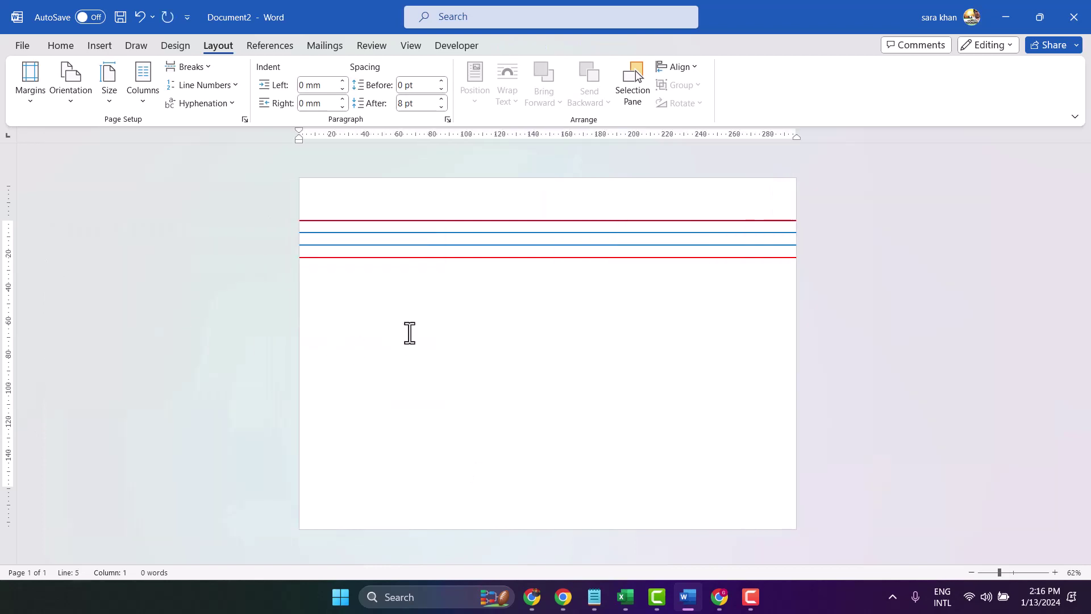
- Paste full-width line sets separated by blank lines, undoing one black-bordered paste
key("ctrl+v")
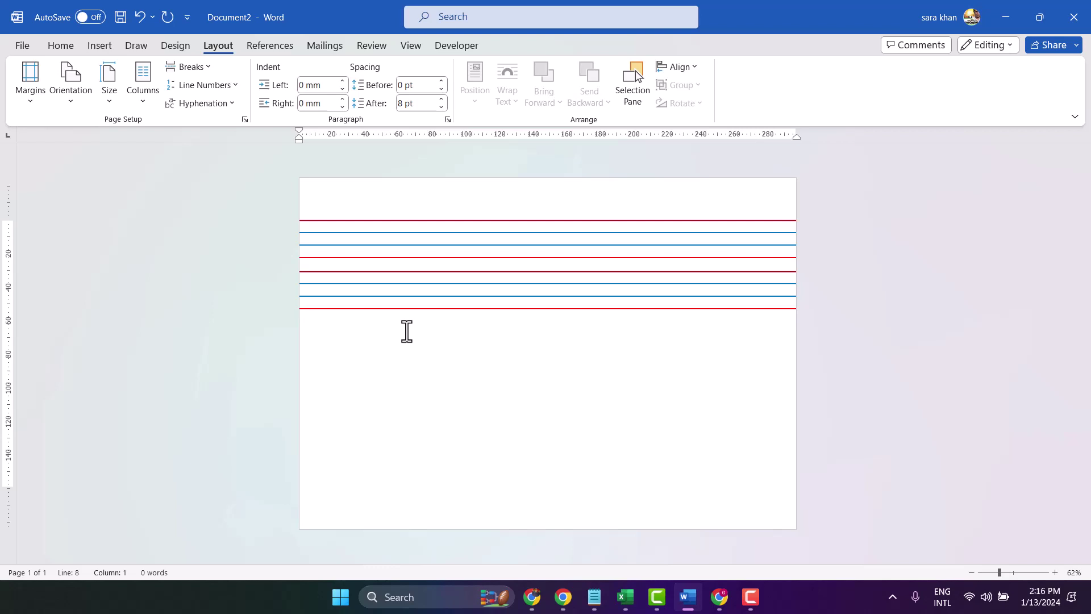
key("ctrl+v")
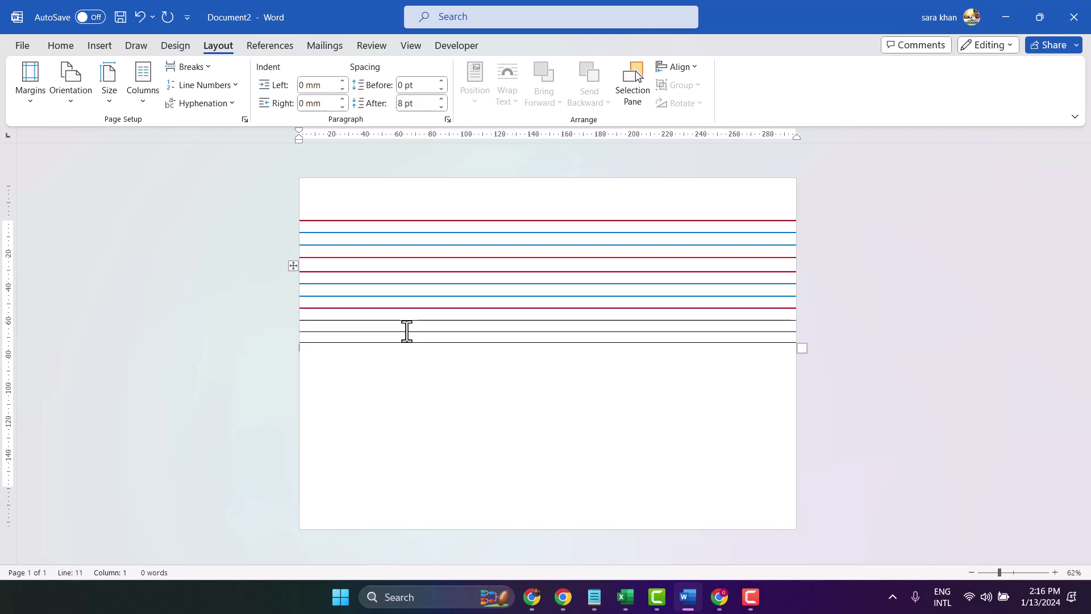
key("ctrl+z")
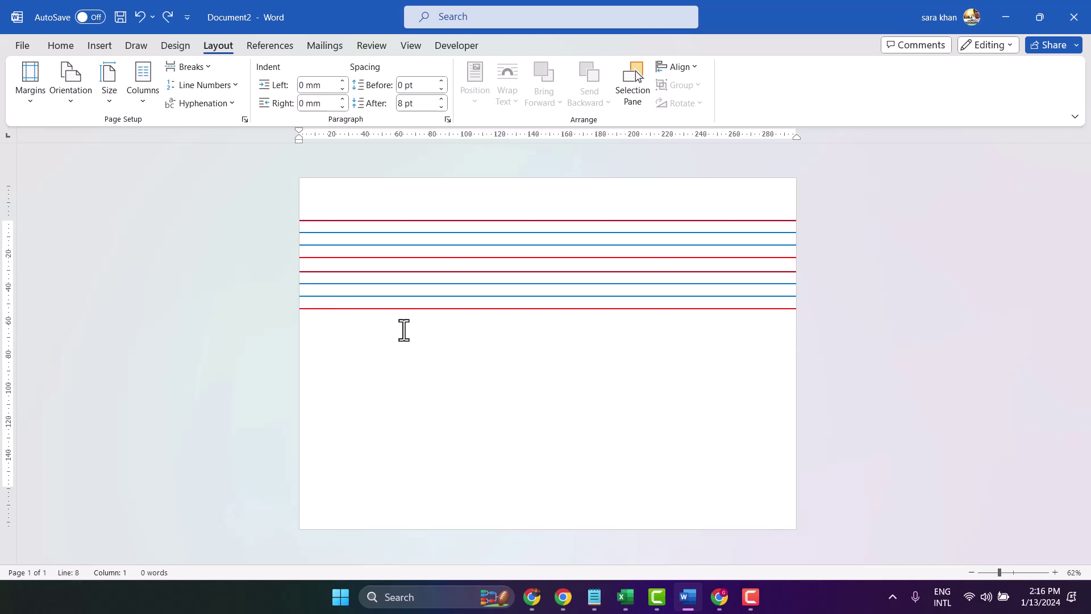
key("Return")
key("ctrl+v")
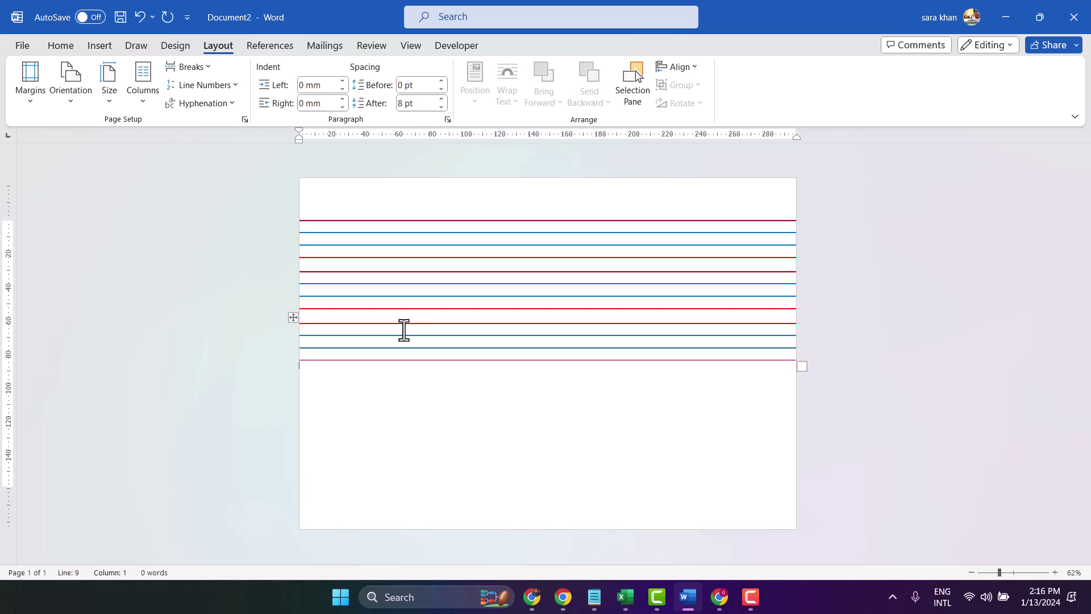
key("Return")
key("ctrl+v")
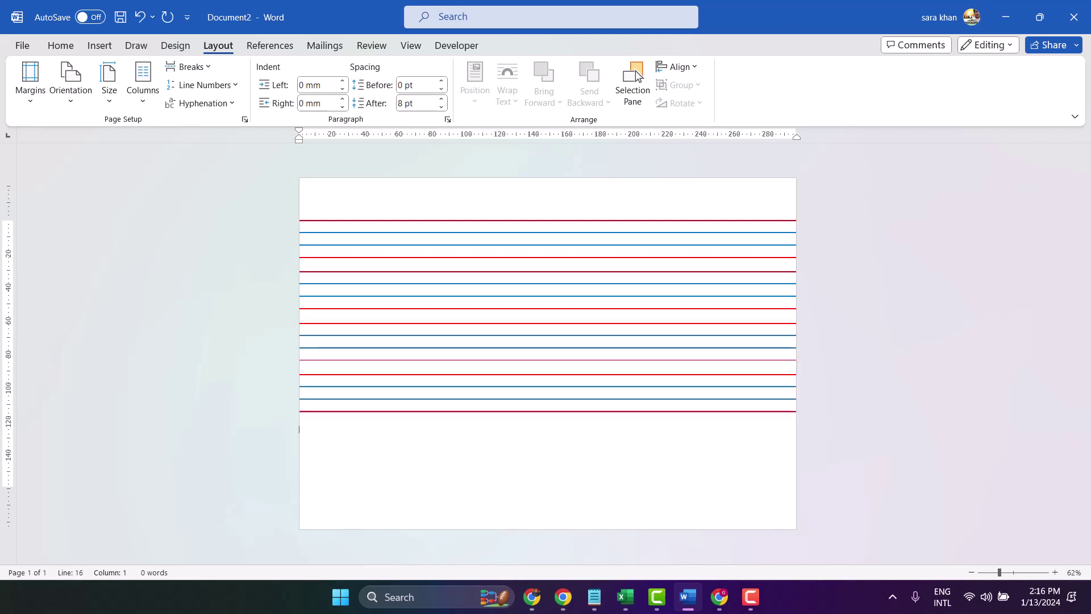
key("Return")
key("ctrl+v")
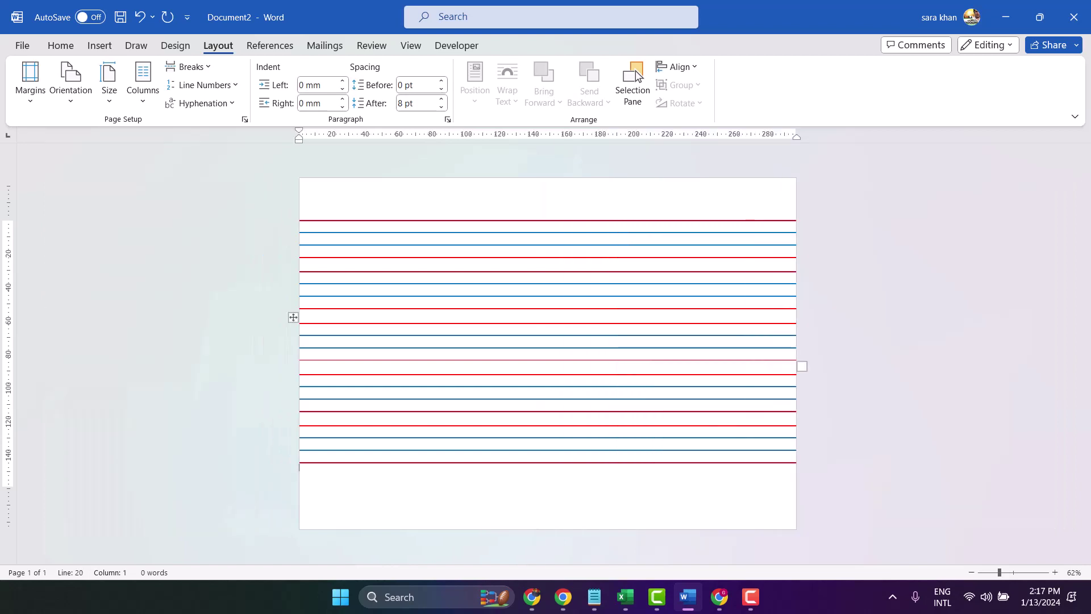
key("Return")
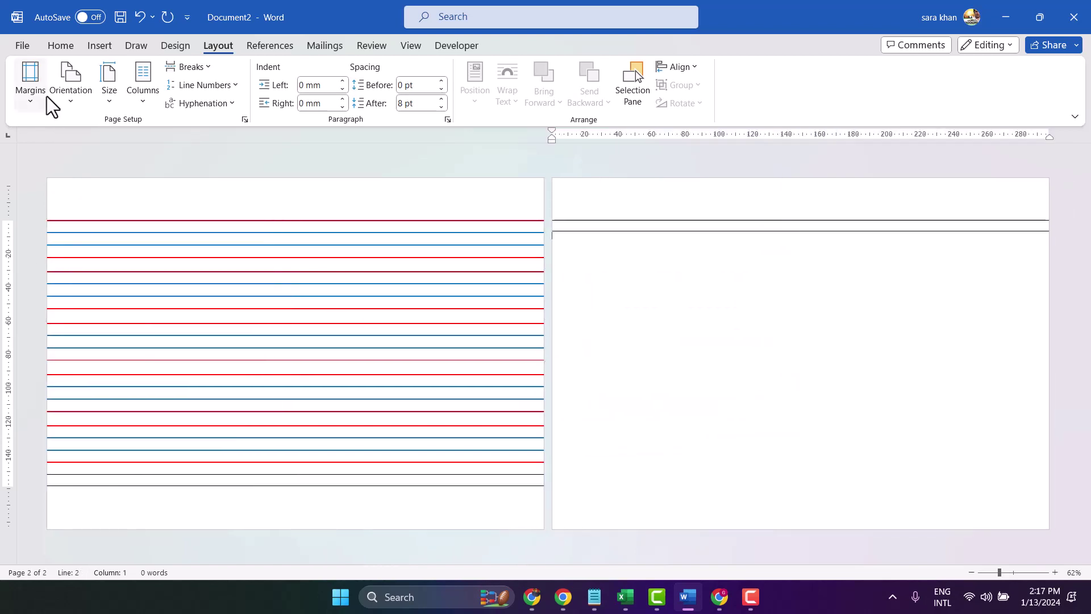
- Undo the overflow onto page two and pick the Line shape from Insert > Shapes
left_click(138, 8)
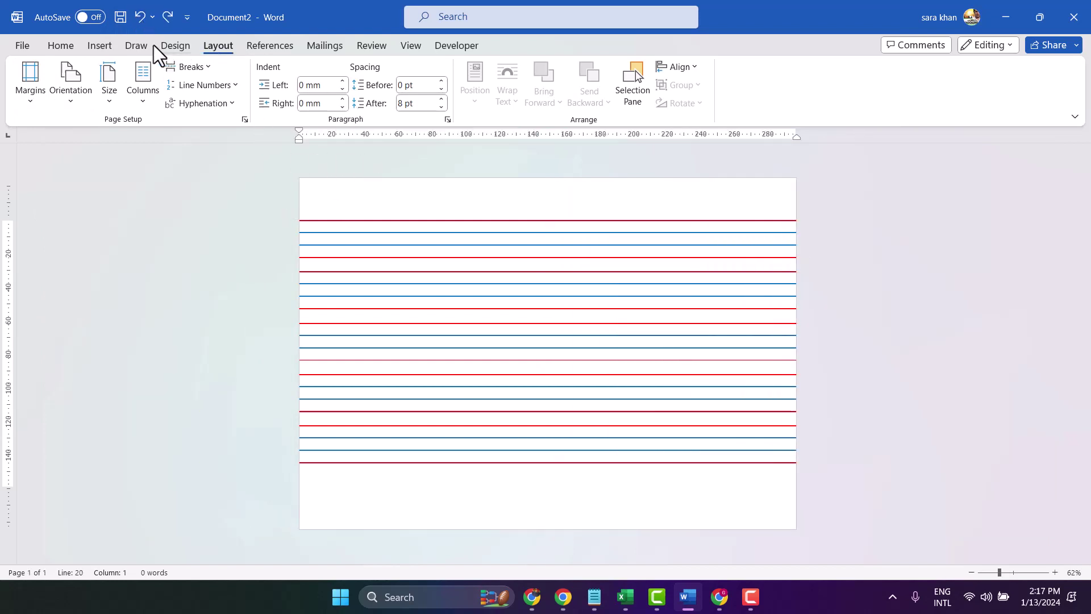
left_click(105, 44)
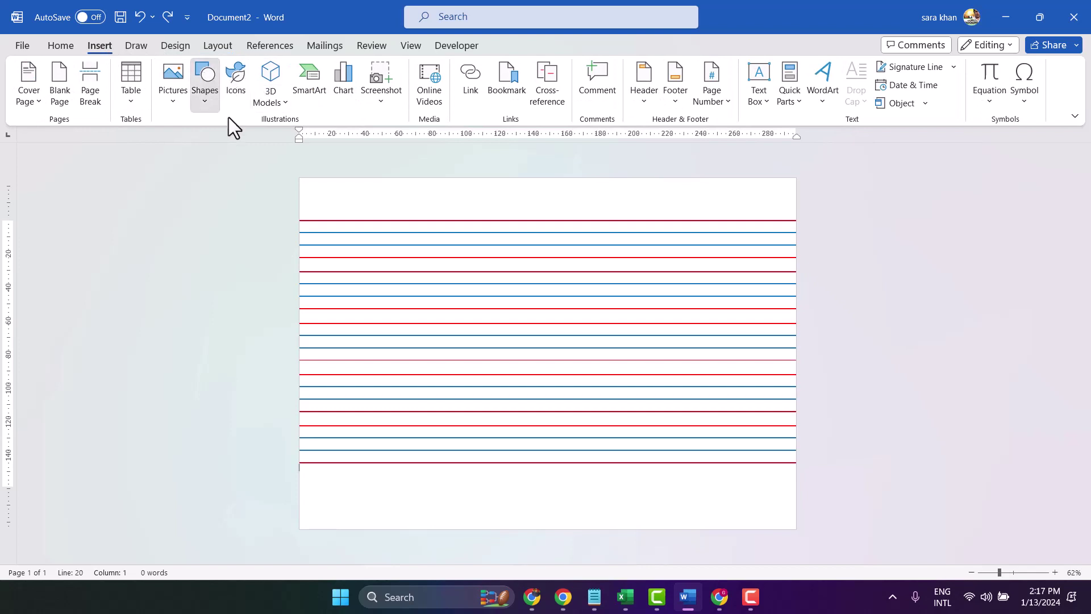
left_click(205, 85)
left_click(213, 196)
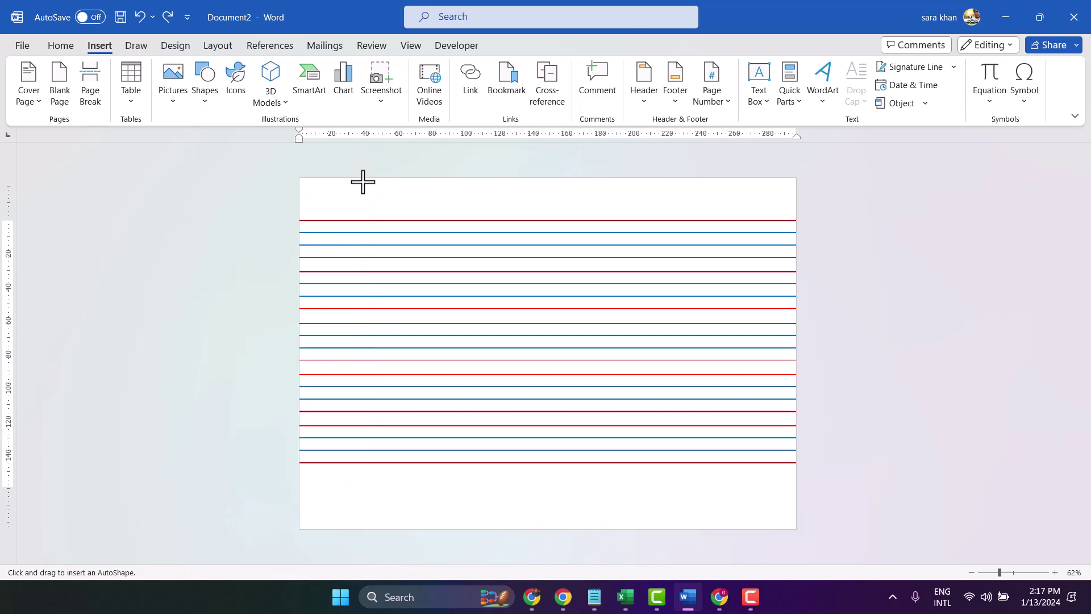
- Draw a red 3 pt vertical margin line down the left side and duplicate it
left_click_drag(359, 180, 358, 528)
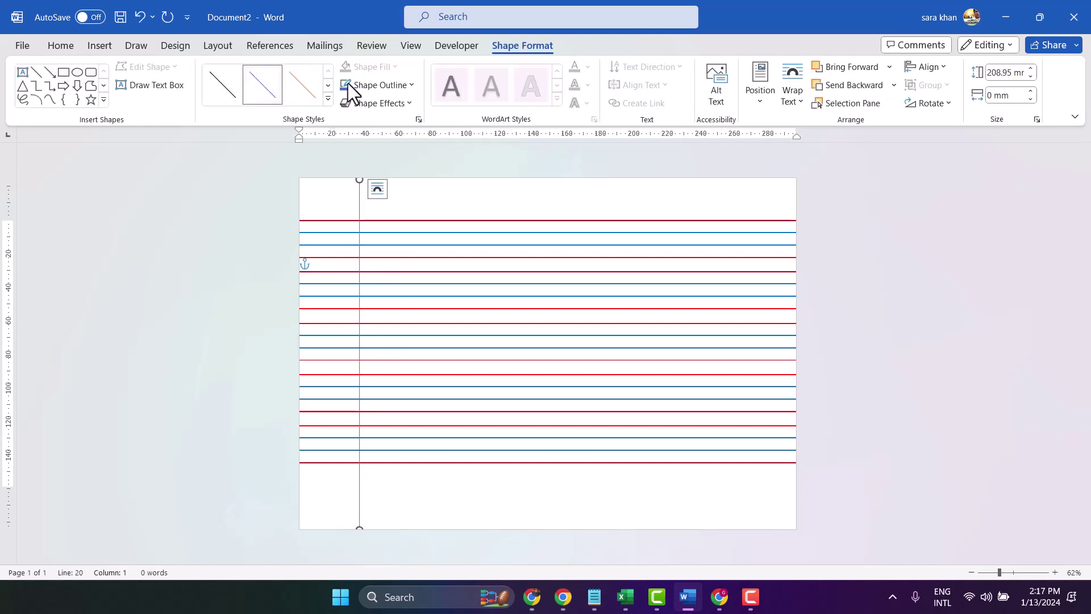
left_click(387, 83)
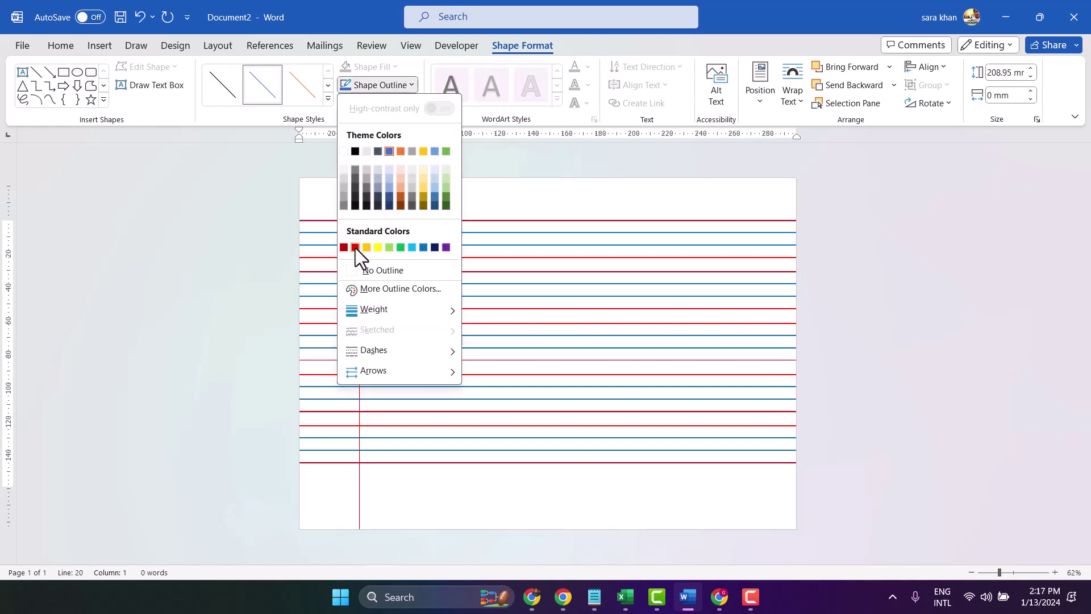
left_click(356, 247)
left_click(404, 104)
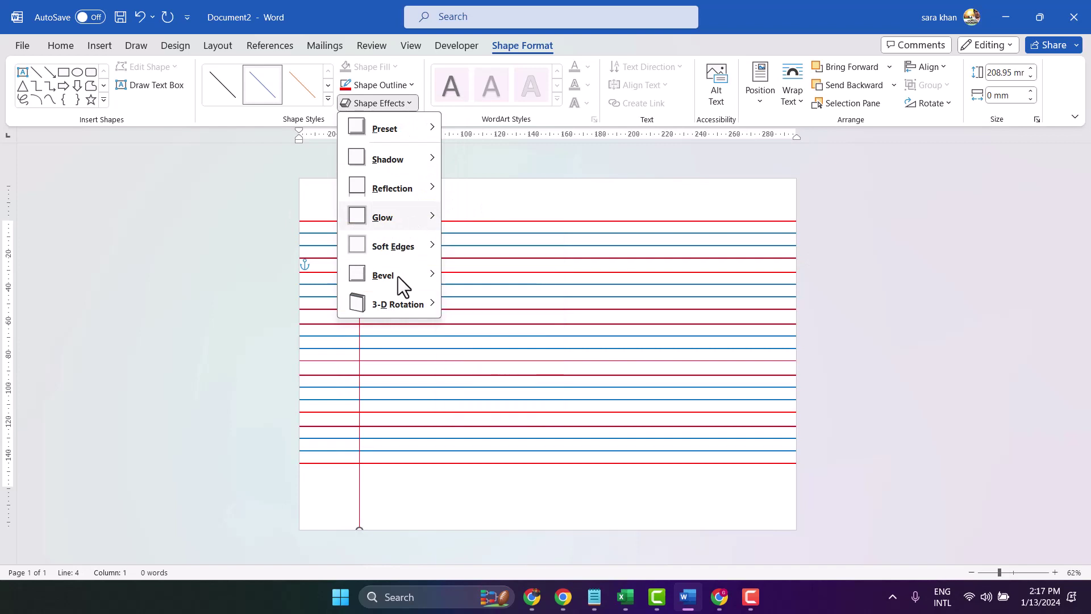
left_click(412, 84)
left_click(410, 87)
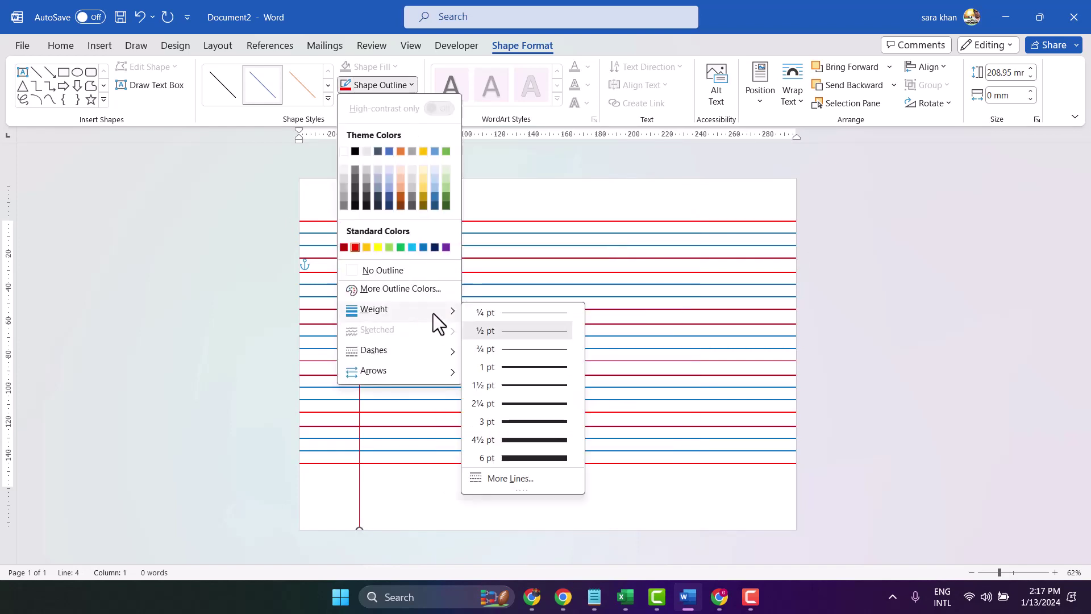
left_click(517, 422)
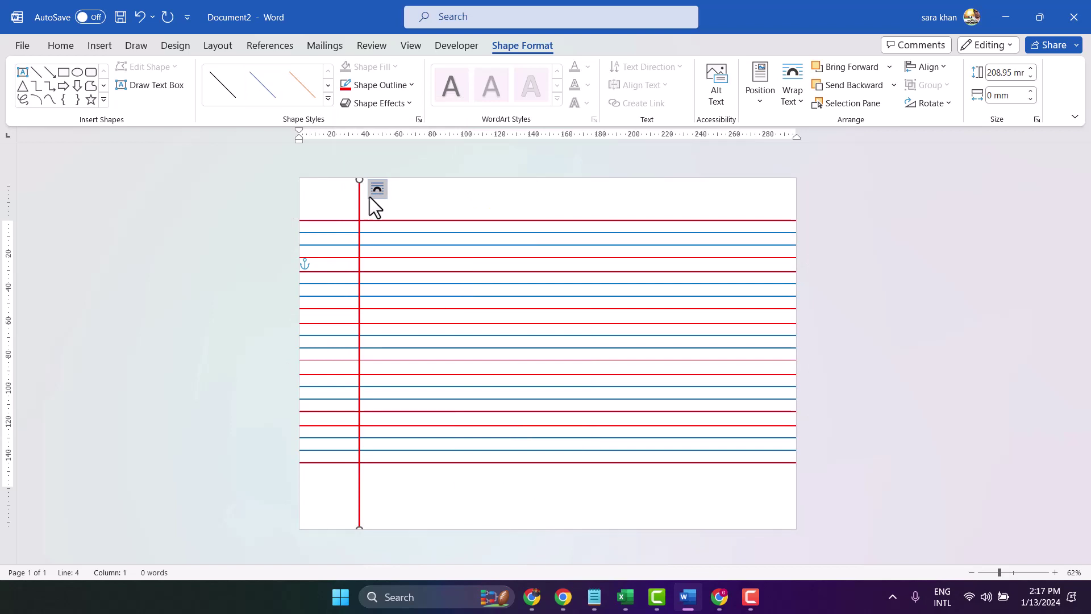
key("ctrl+d")
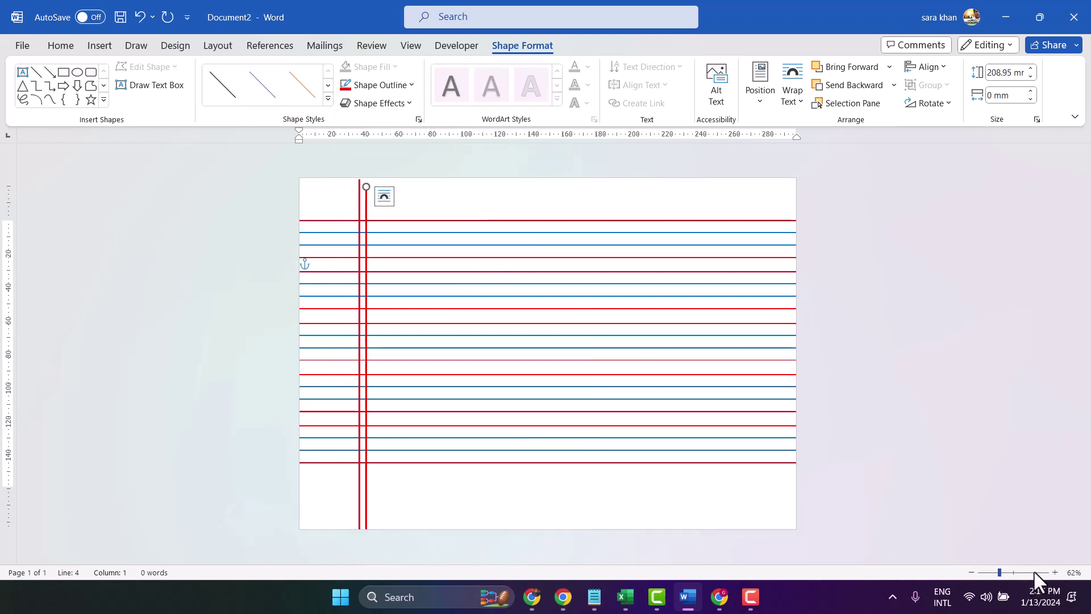
- Zoom in and place the copied red line beside the original at the top of the page
left_click(1034, 572)
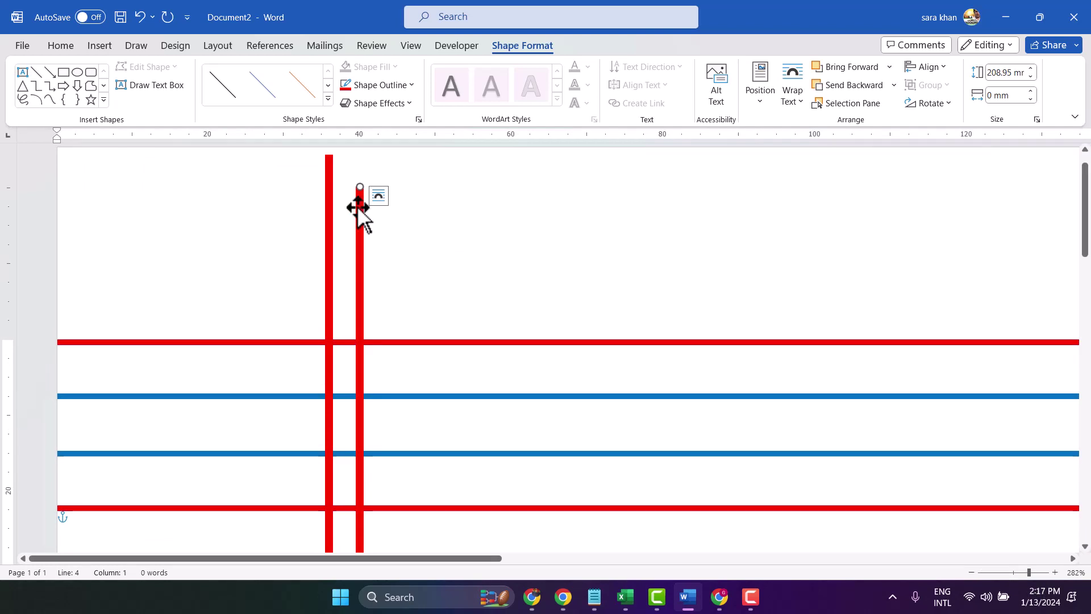
left_click_drag(359, 208, 351, 164)
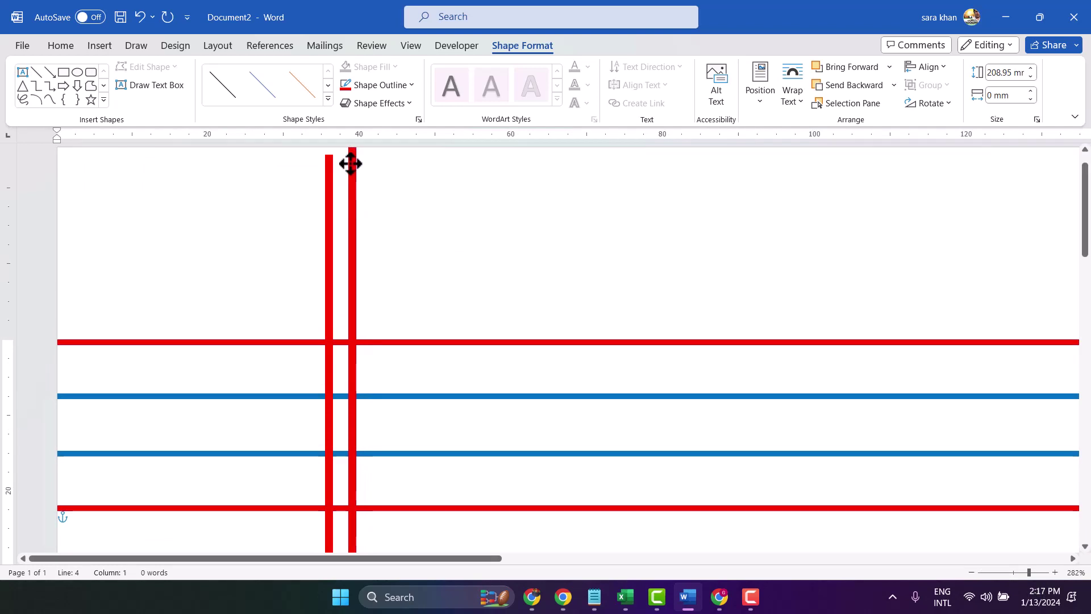
left_click_drag(324, 166, 328, 165)
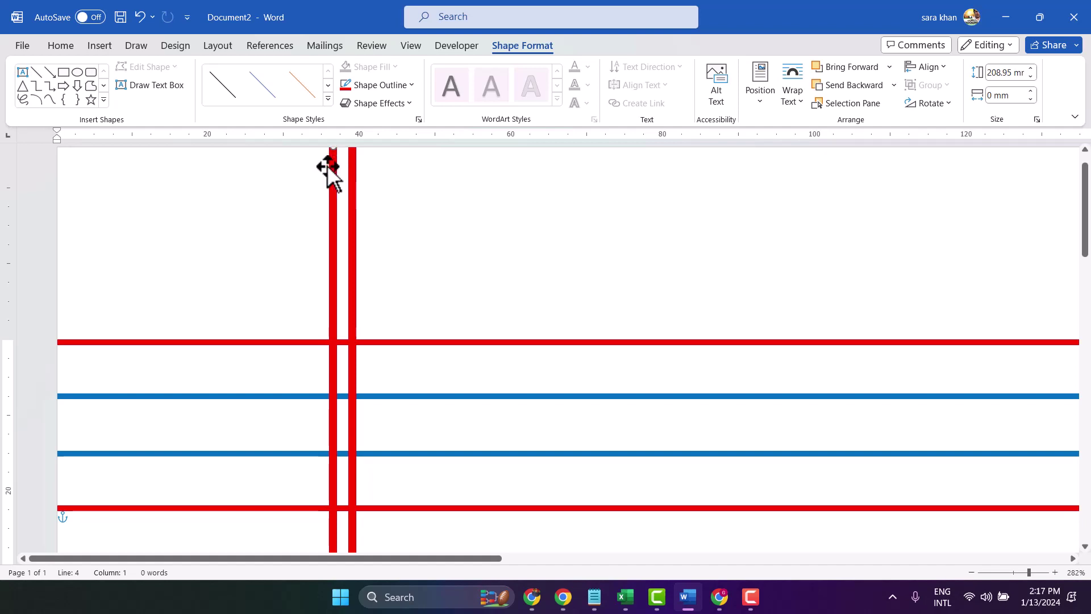
- Extend both red vertical lines down to the bottom edge of the page
scroll(592, 317, "down", 12)
scroll(594, 324, "down", 1)
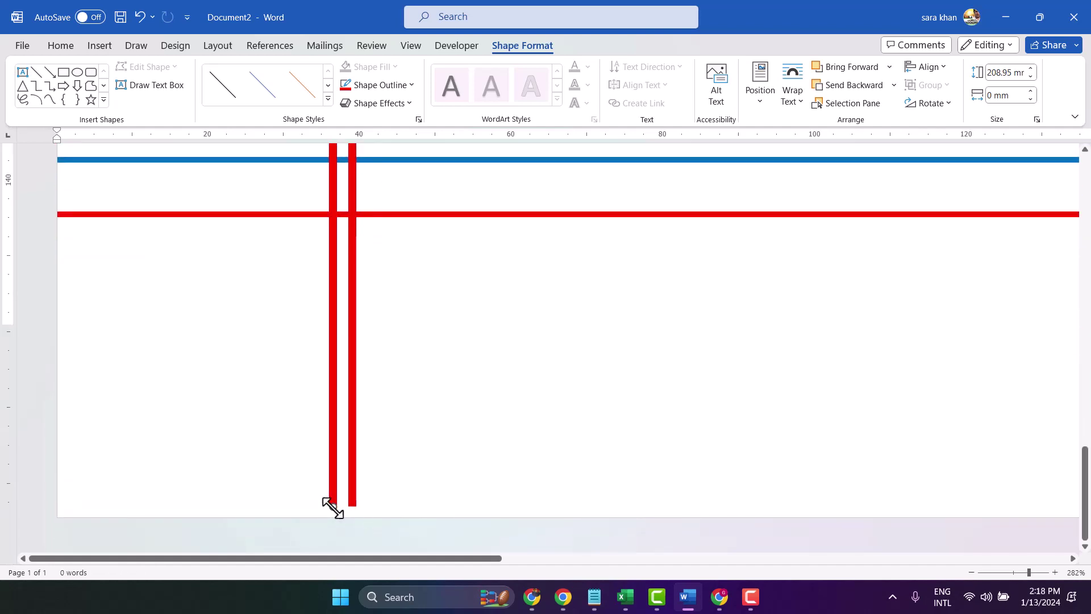
mouse_move(332, 507)
left_mouse_down()
mouse_move(330, 517)
mouse_move(354, 518)
left_mouse_up()
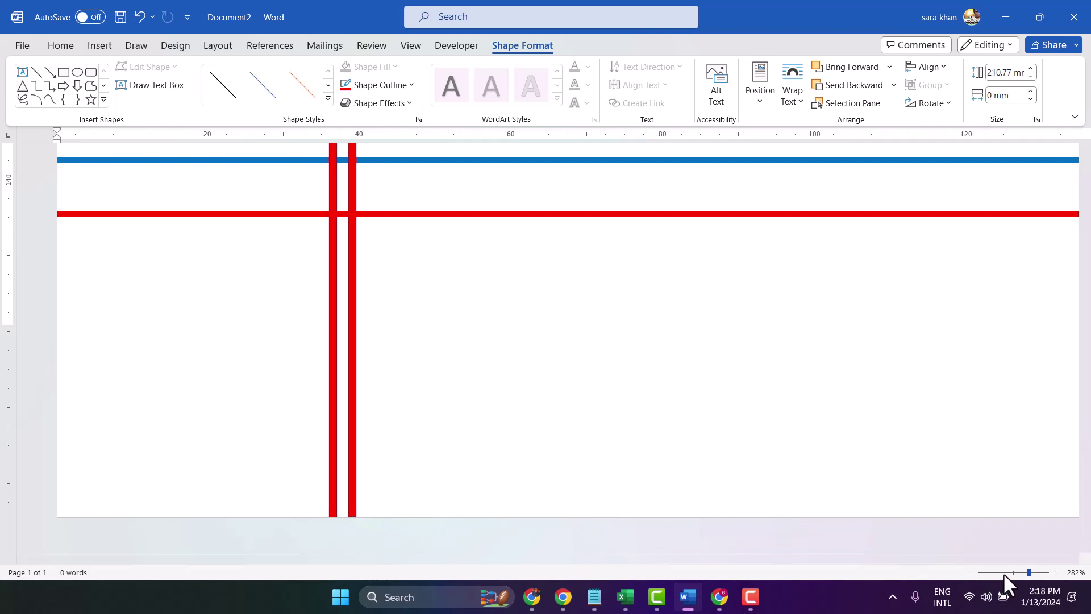
left_click_drag(1004, 571, 1011, 571)
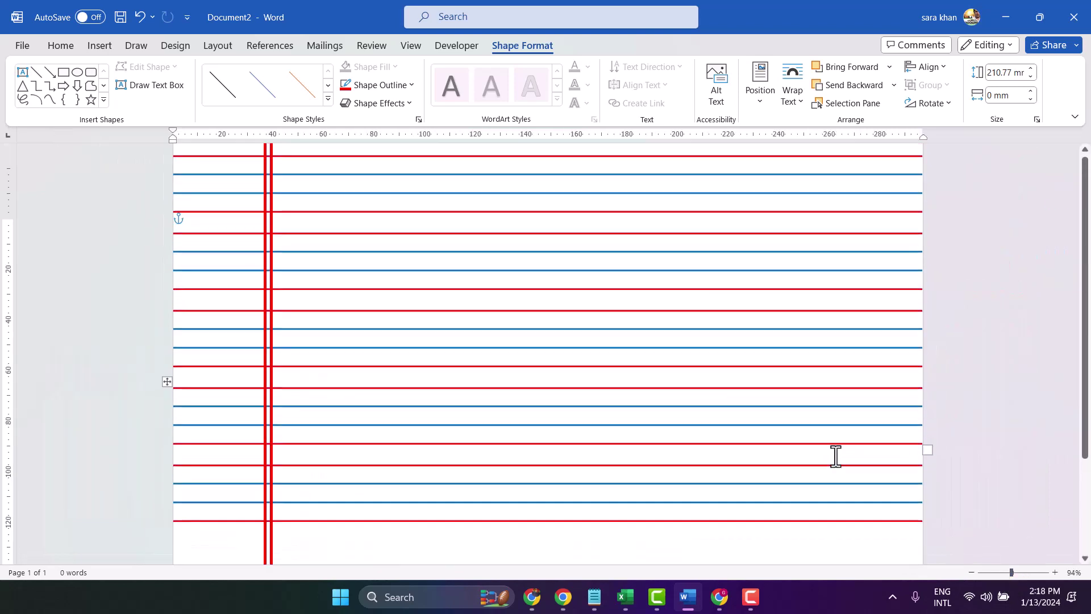
left_click(838, 448)
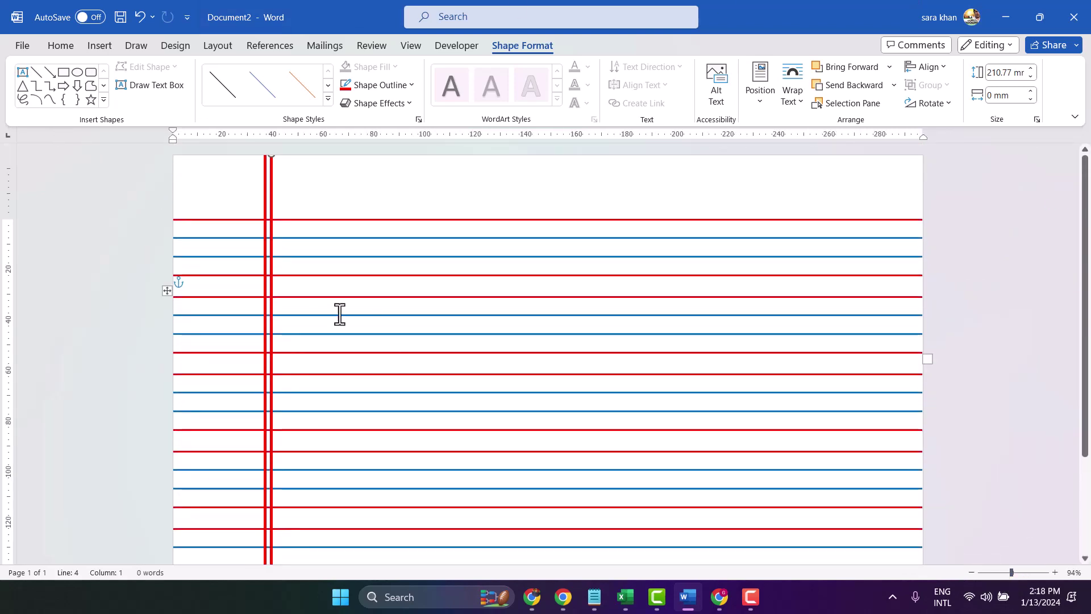
left_click(975, 227)
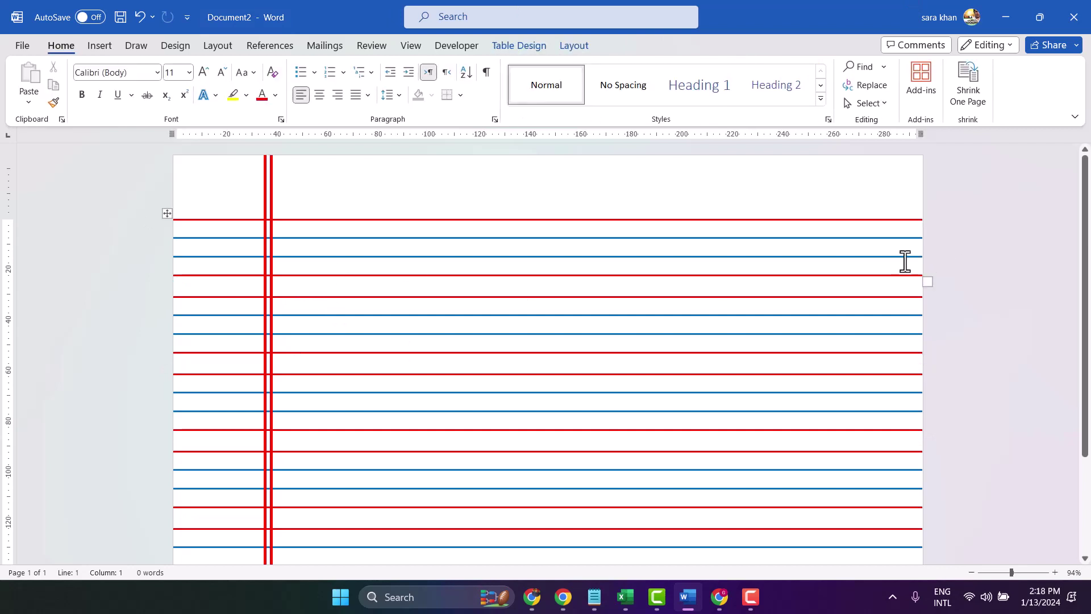
scroll(722, 337, "down", 3)
scroll(724, 336, "up", 3)
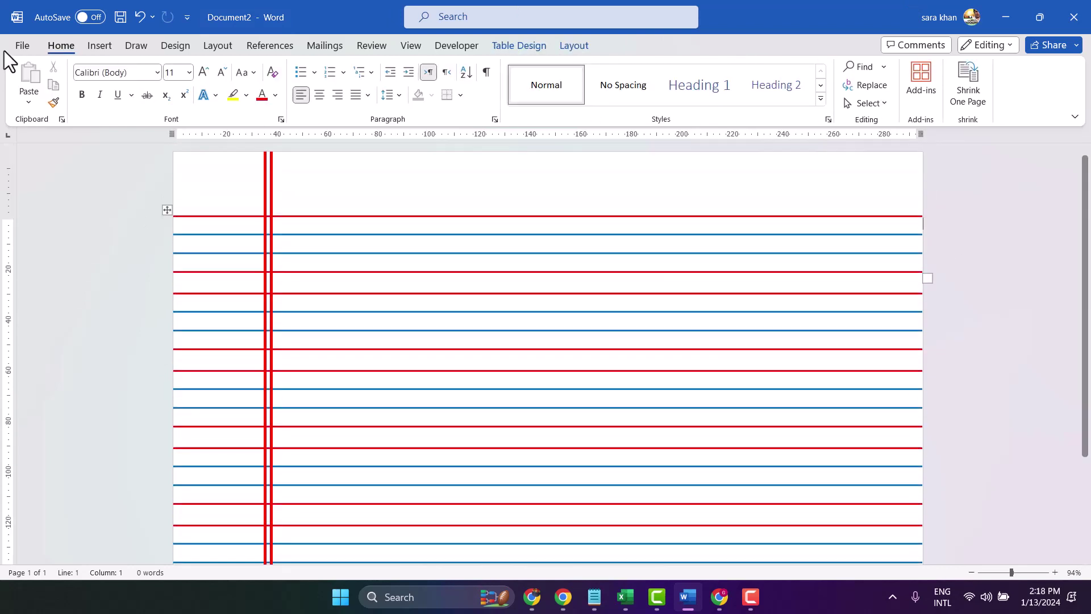
left_click(25, 42)
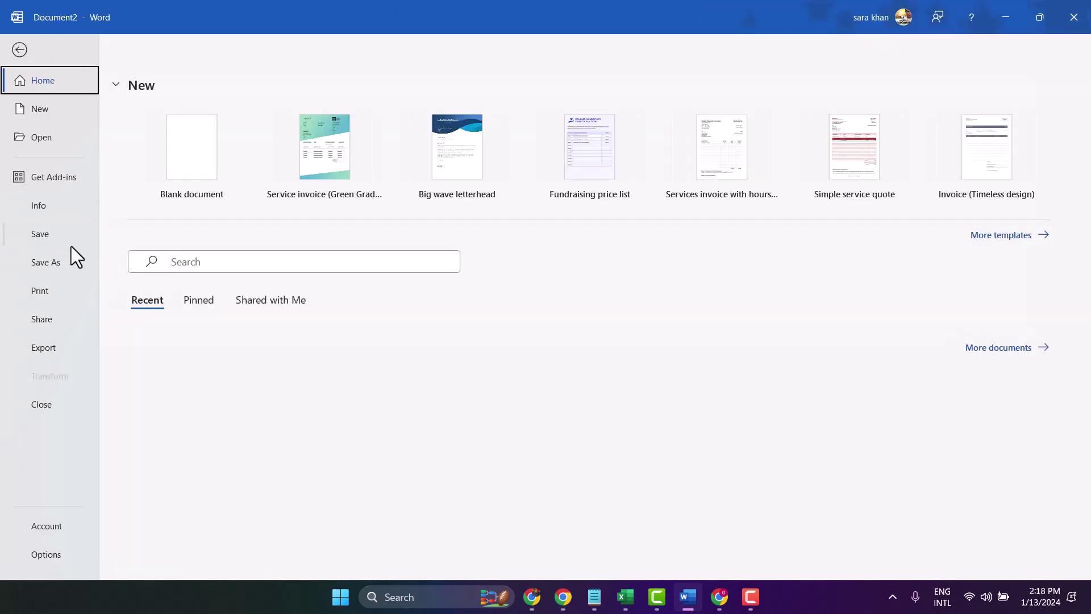
left_click(46, 290)
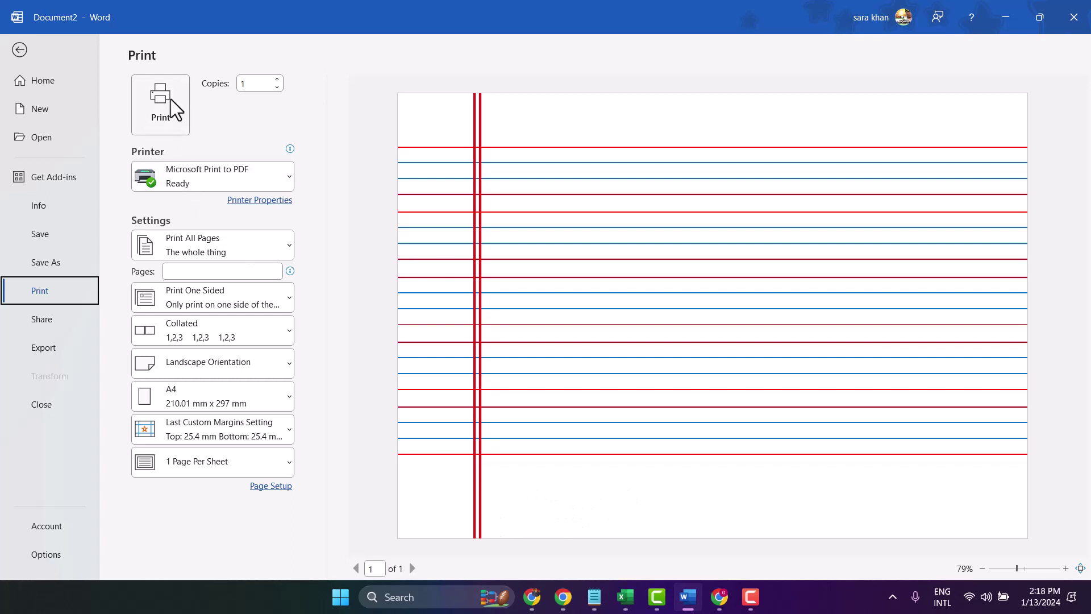
left_click(20, 50)
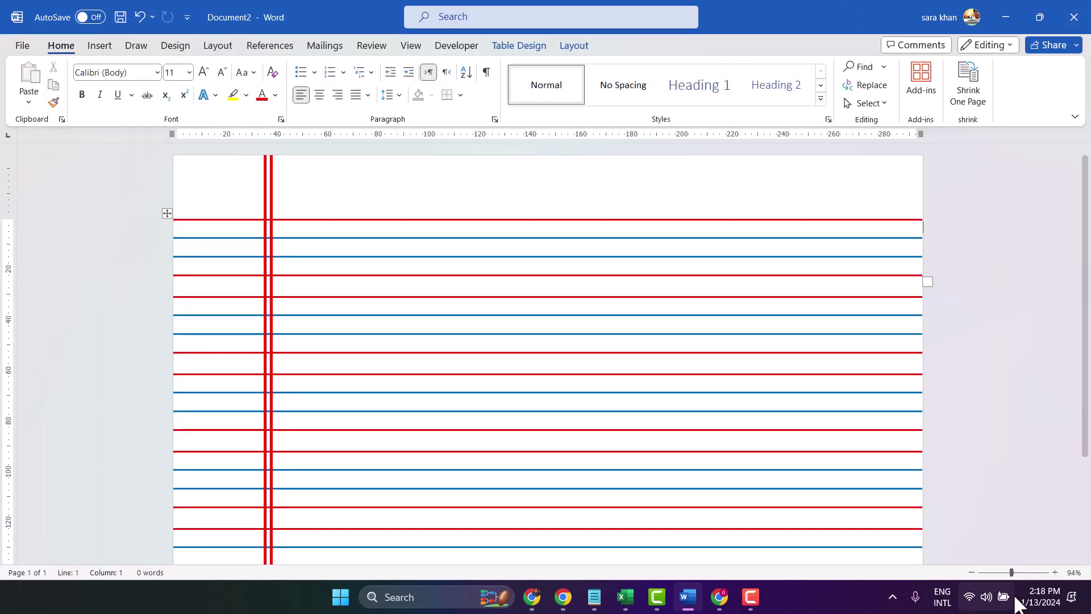
- Zoom out and lower the top margin on the vertical ruler, which adds a blank second page
left_click(988, 572)
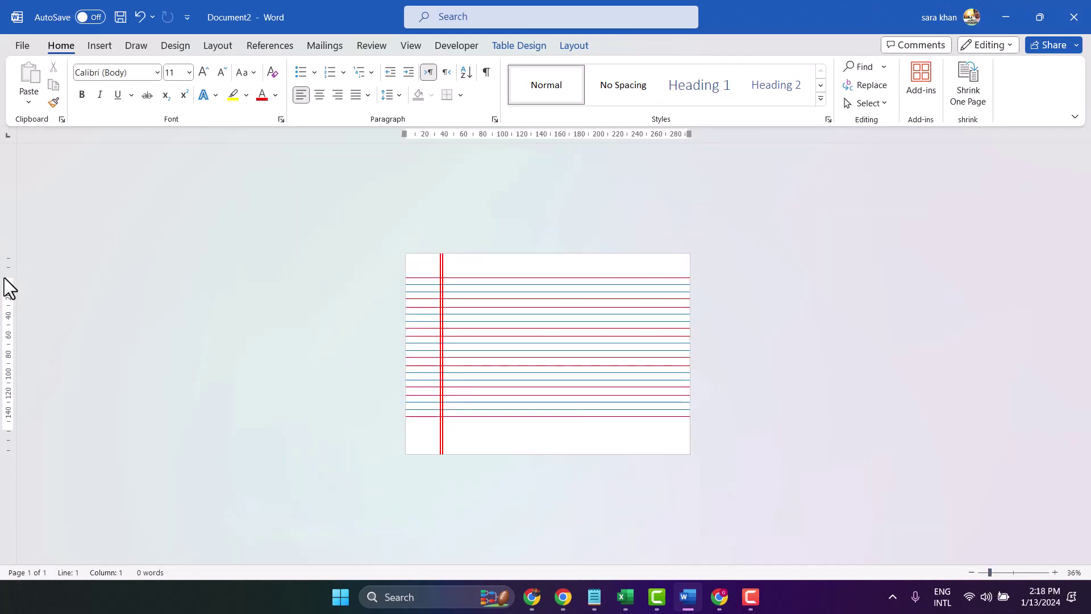
mouse_move(5, 279)
left_mouse_down()
mouse_move(2, 322)
mouse_move(2, 287)
left_mouse_up()
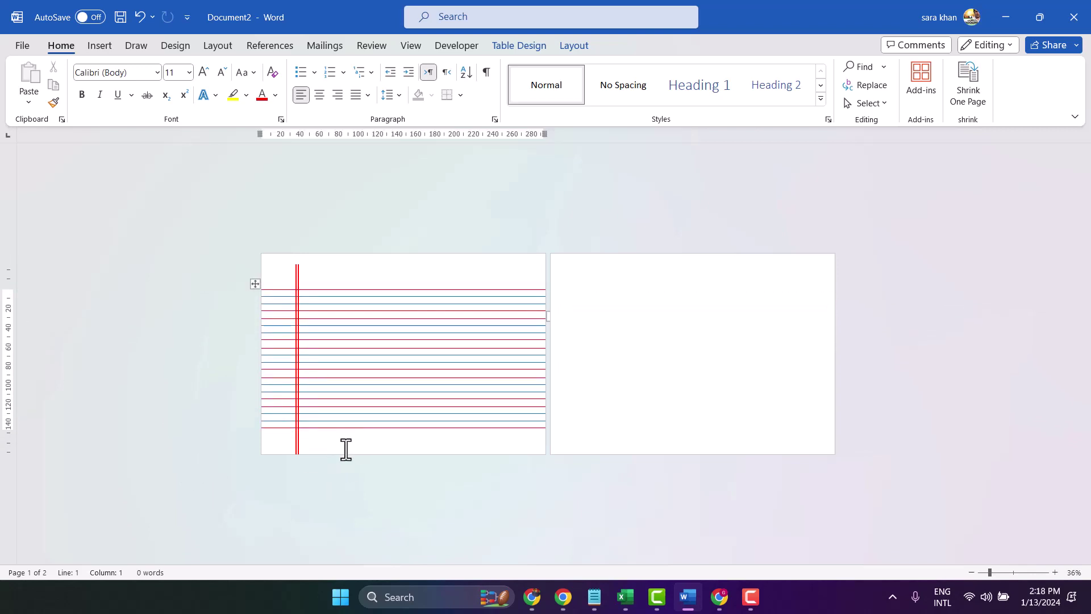
left_click(103, 46)
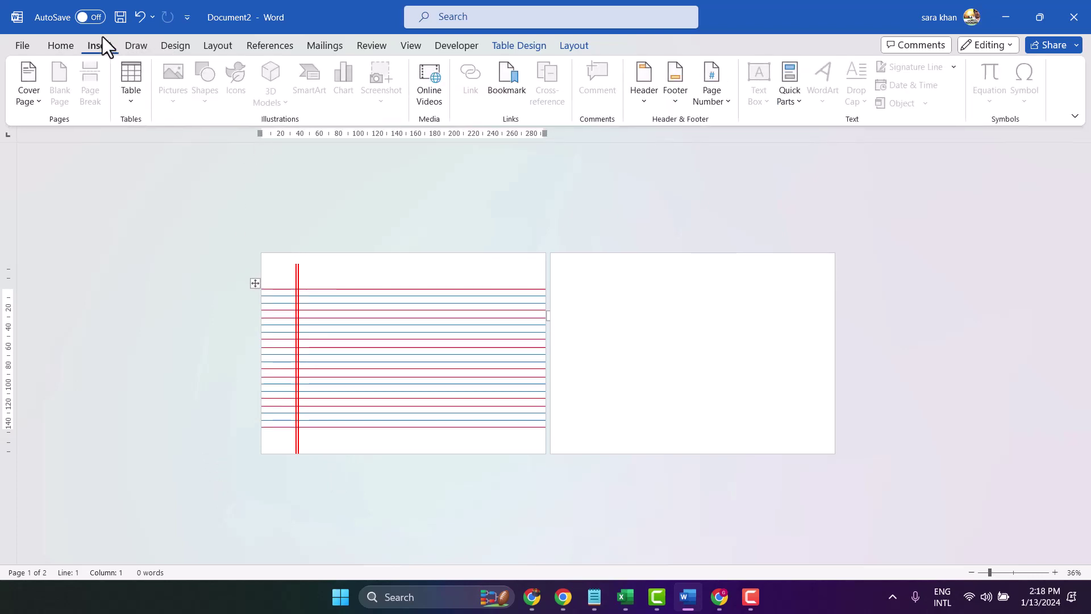
left_click(173, 47)
left_click(217, 46)
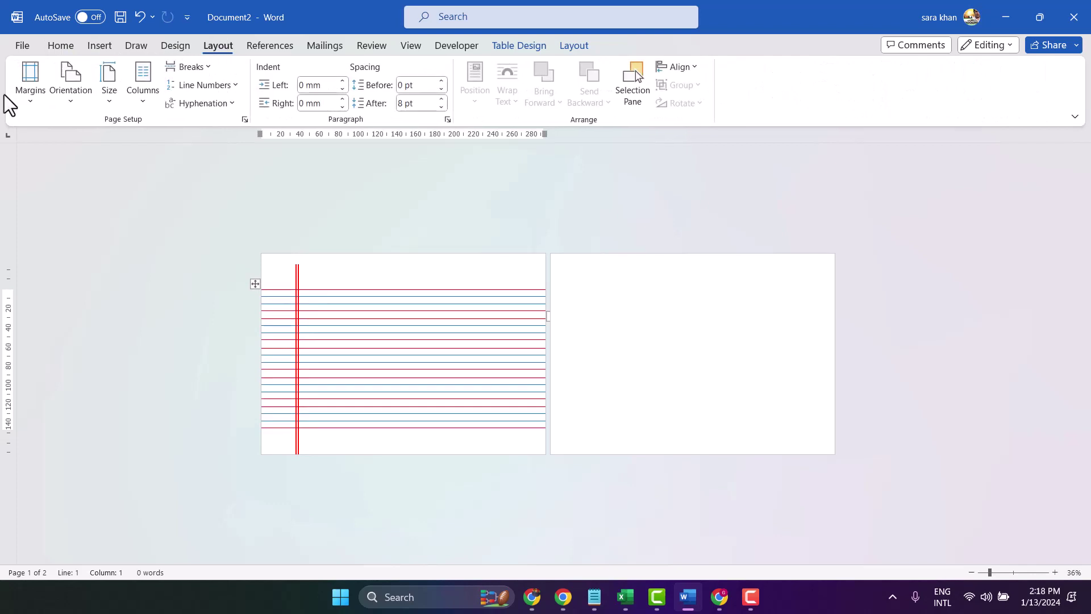
- Set the bottom margin to 0 mm in Custom Margins, removing the blank second page
left_click(28, 100)
left_click(102, 506)
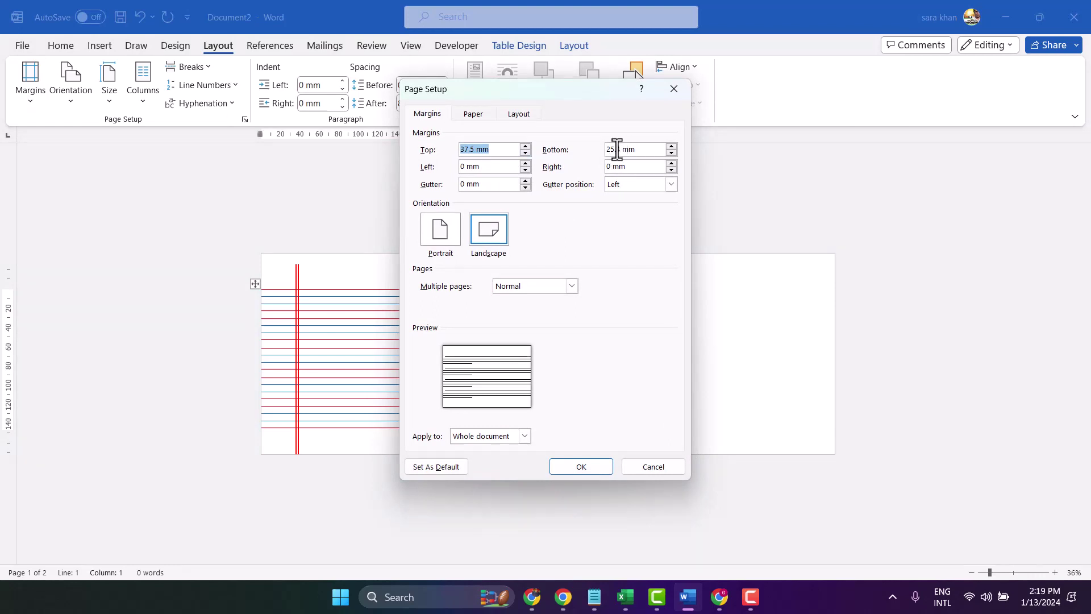
left_click_drag(623, 149, 590, 152)
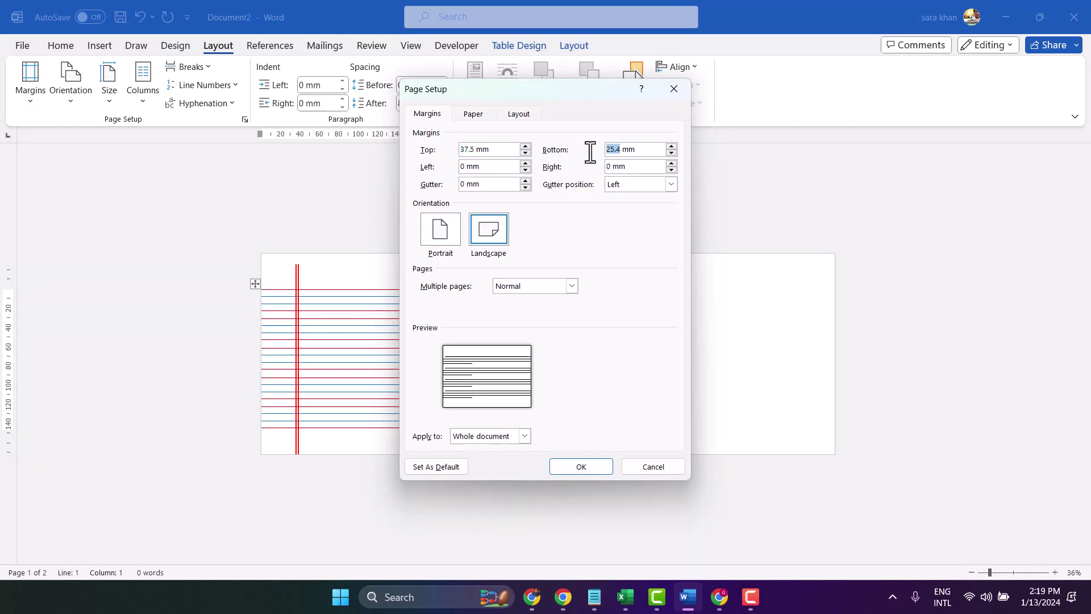
type("0")
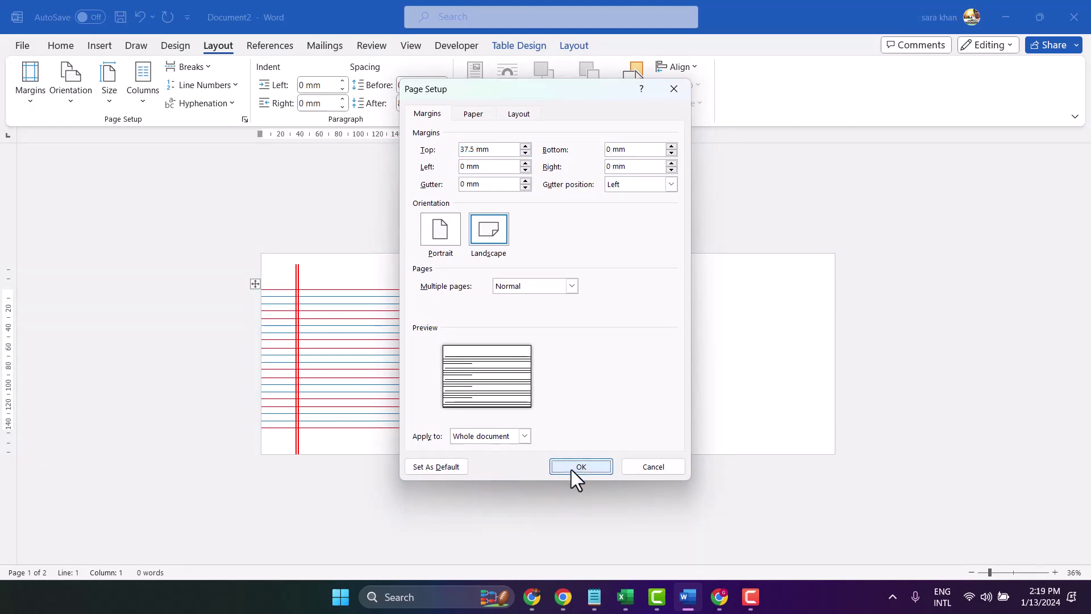
left_click(571, 469)
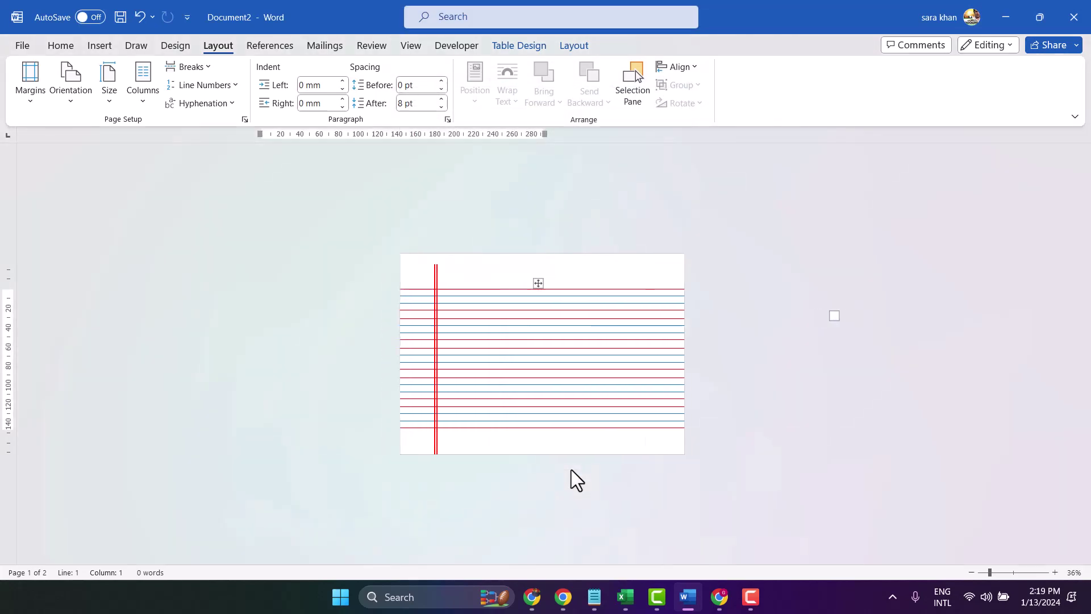
left_click(477, 437)
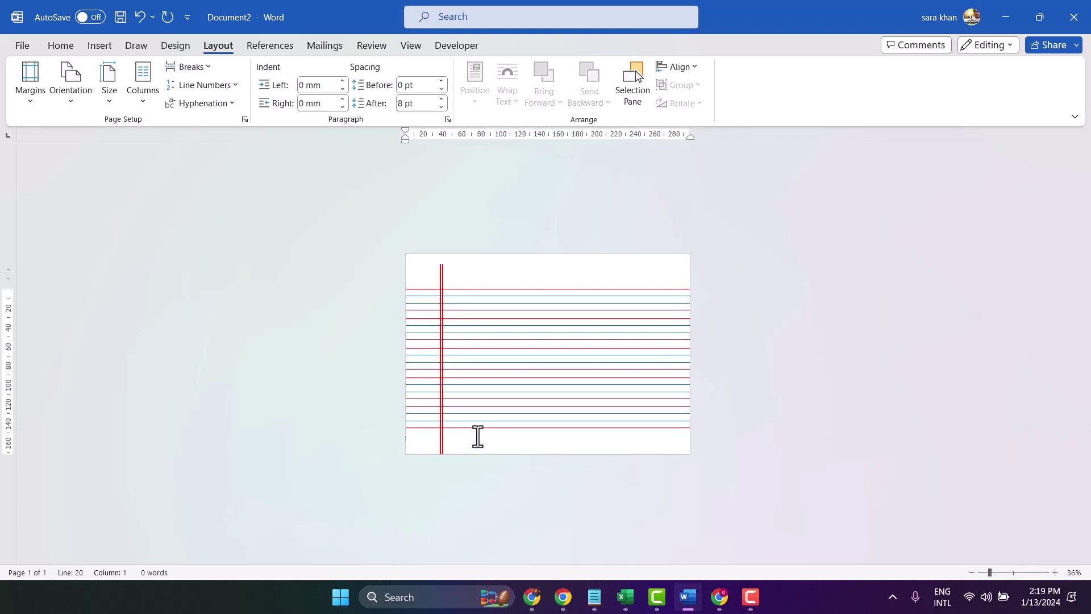
left_click(478, 437)
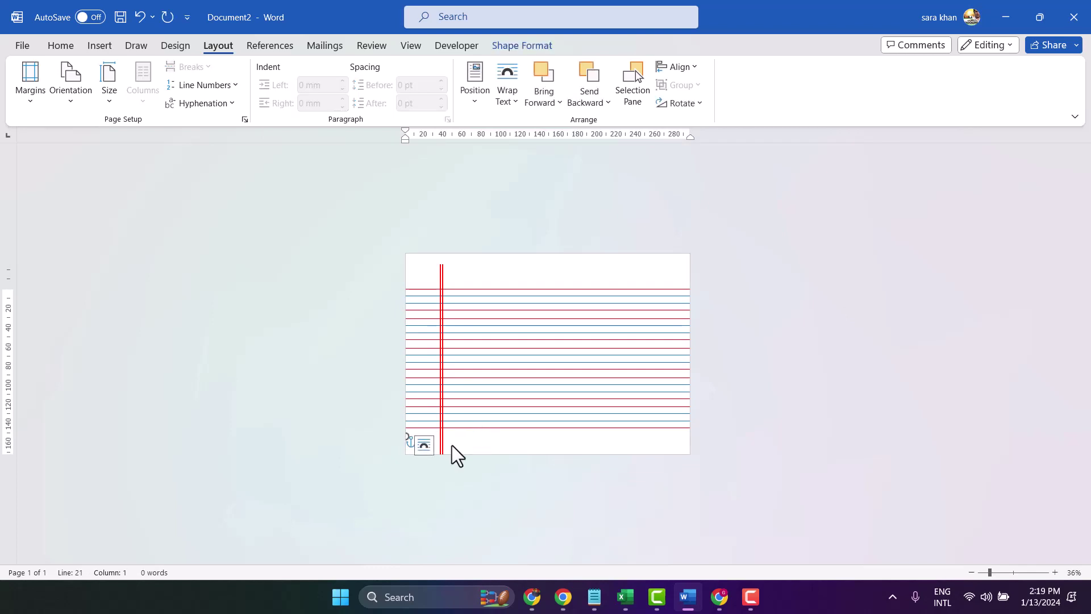
key("Escape")
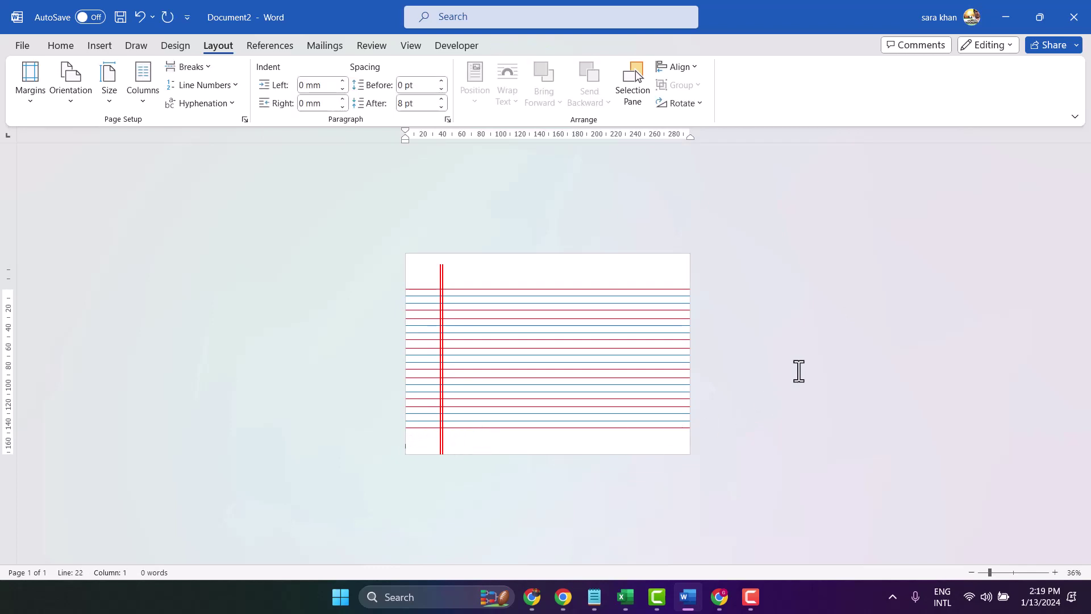
mouse_move(440, 264)
left_click(440, 264)
left_click(865, 391)
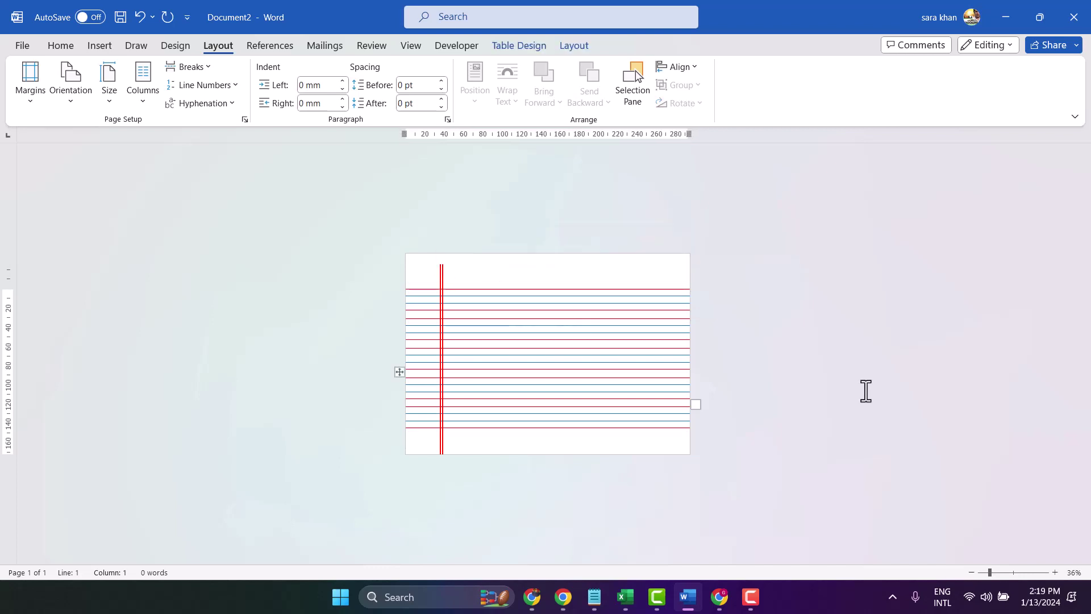
left_click(859, 384)
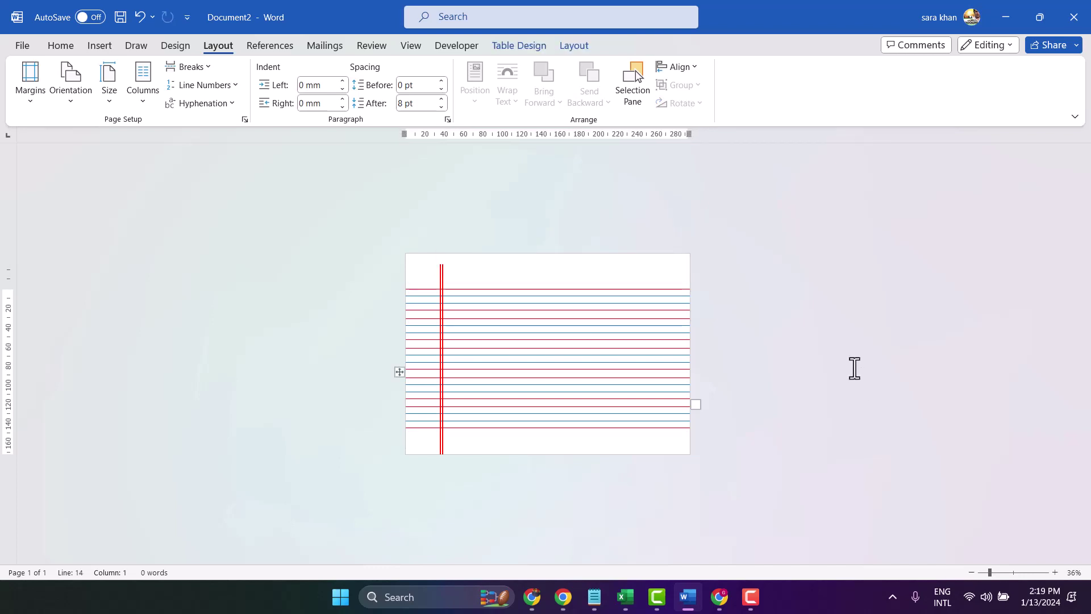